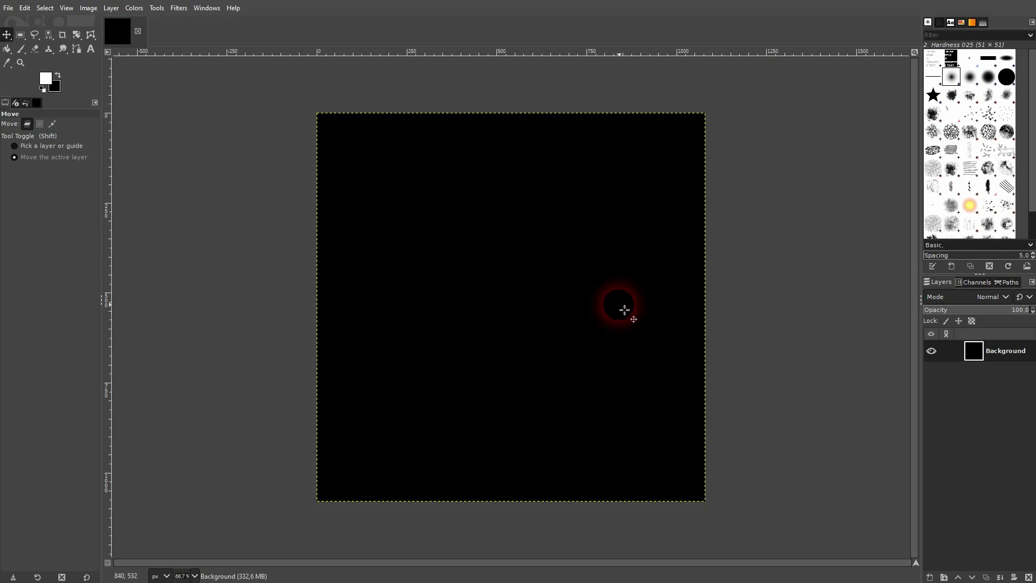
# Open the New Image settings, then dismiss them without creating an image
pyautogui.click(8, 7)
pyautogui.click(22, 21)
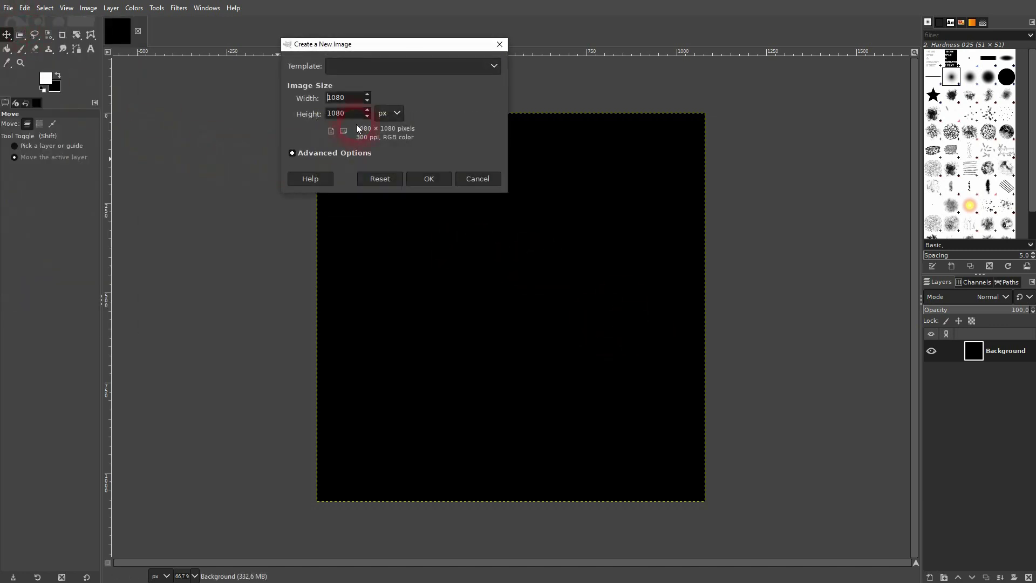
pyautogui.click(339, 113)
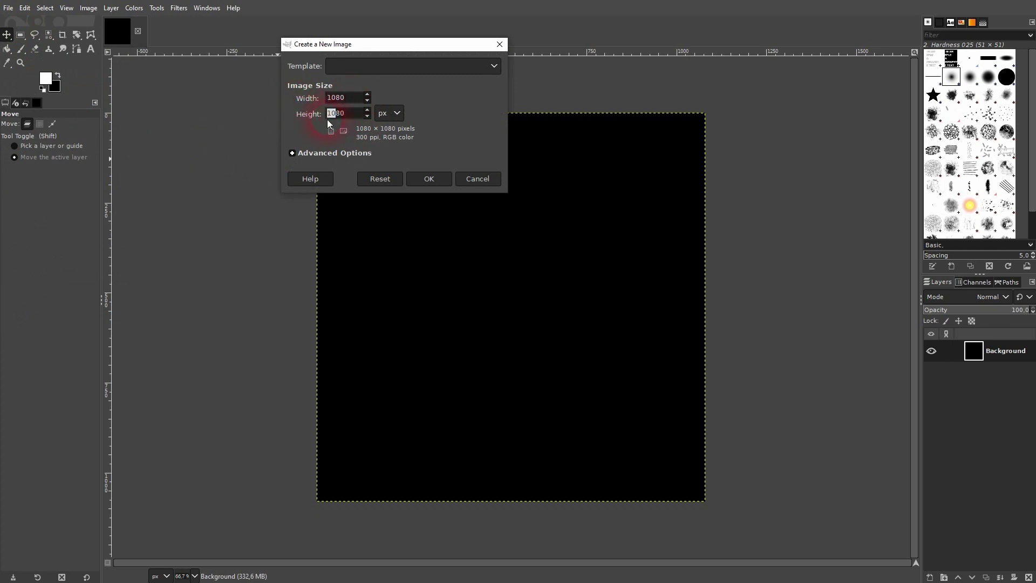
pyautogui.click(483, 178)
# Add a text box reading THIS IS AN / EXAMPLE / FOR A / TYPOGRAPHY / CUBE DESIGN on five lines
pyautogui.click(91, 49)
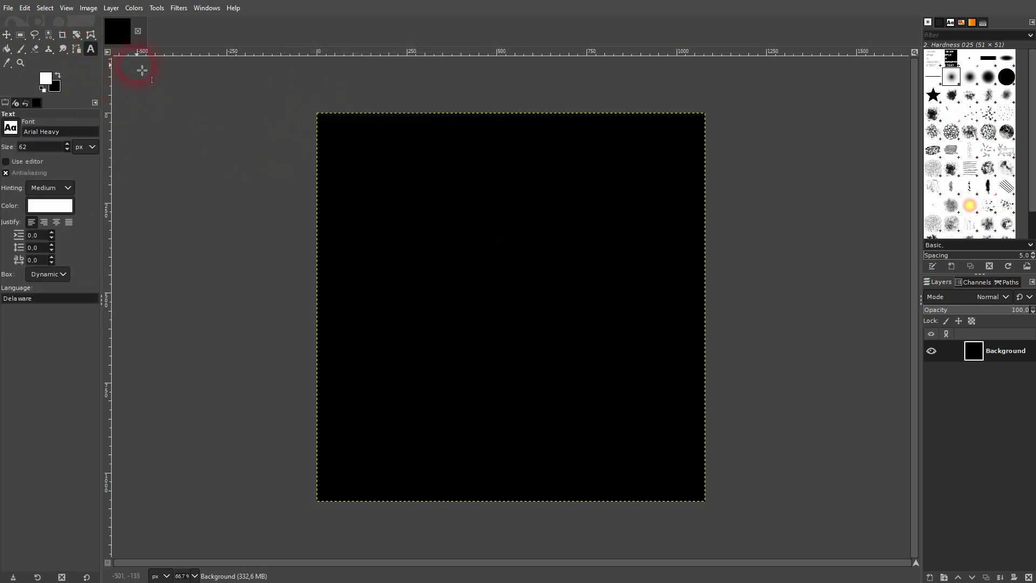
pyautogui.click(370, 170)
pyautogui.write('THIS IS AN')
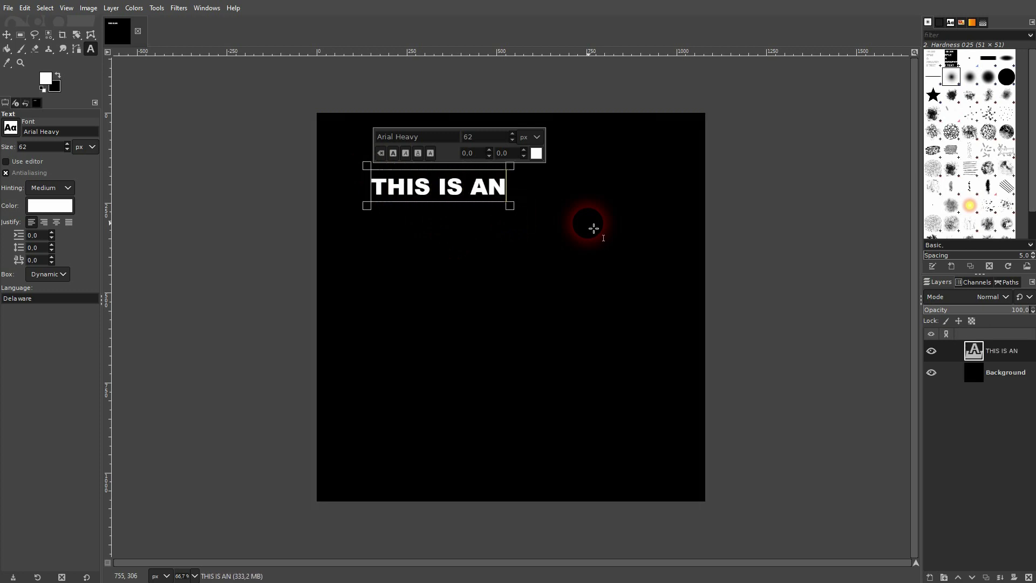
pyautogui.press('Return')
pyautogui.write('EXAMPLE')
pyautogui.press('Return')
pyautogui.write('FOR A')
pyautogui.press('Return')
pyautogui.write('TYPOGRAPHY')
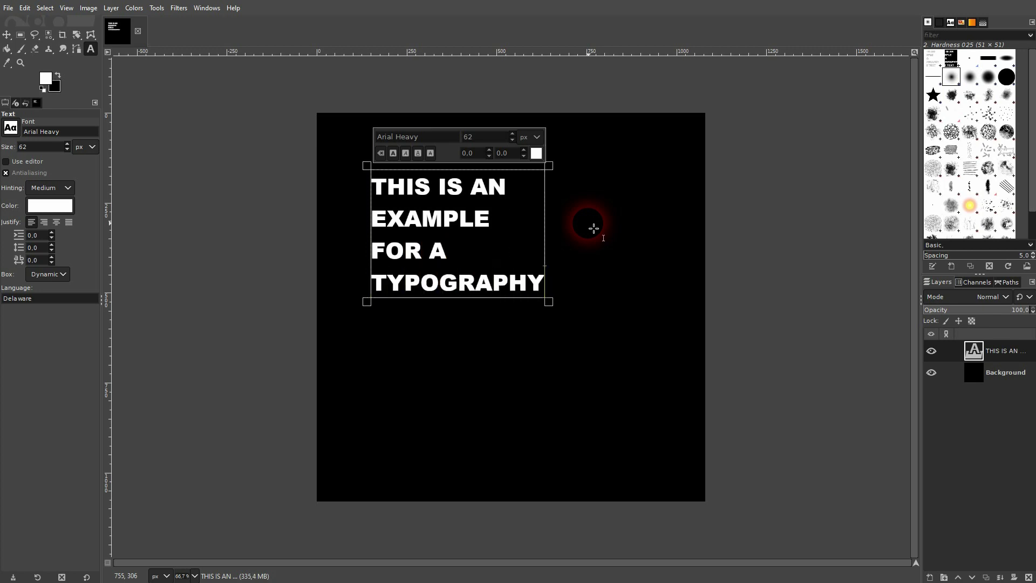
pyautogui.press('Return')
pyautogui.write('CUBE DESIGN')
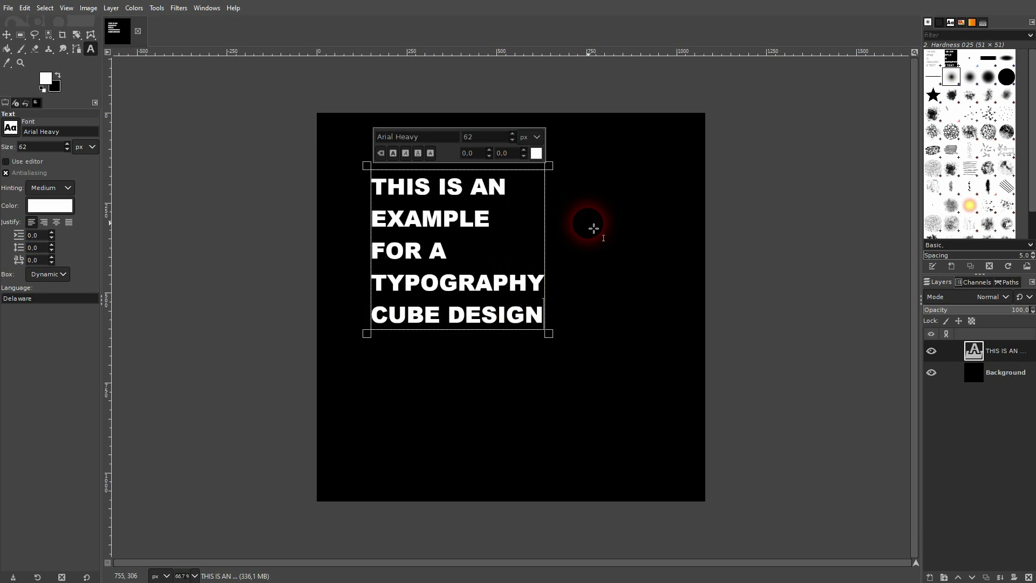
# Set all of the text to size 120
pyautogui.hotkey('ctrl', 'a')
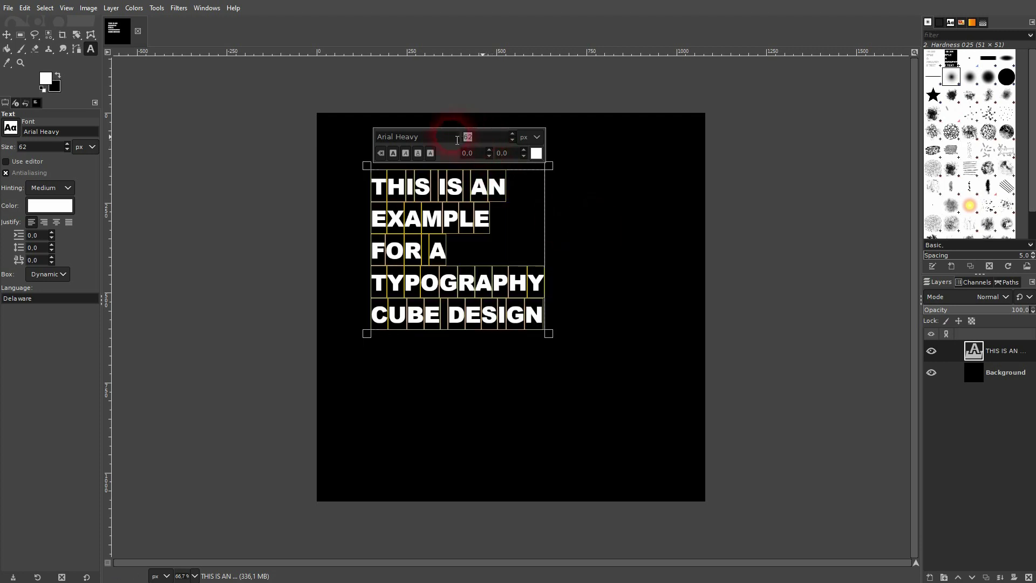
pyautogui.click(457, 140)
pyautogui.write('120')
pyautogui.press('Return')
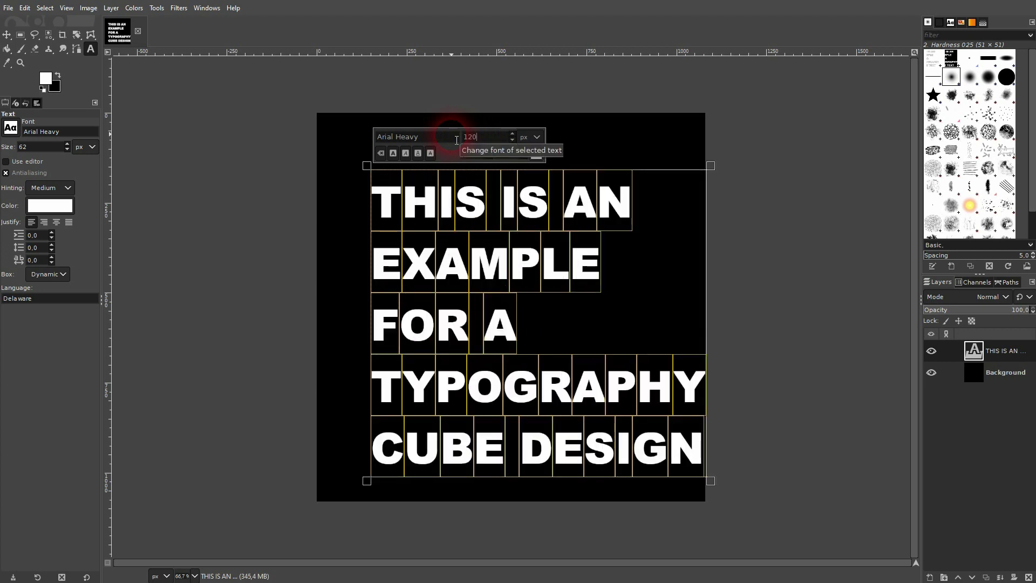
# Drag the text block up-left, nudge it slightly right, and toggle its visibility to check placement
pyautogui.click(6, 34)
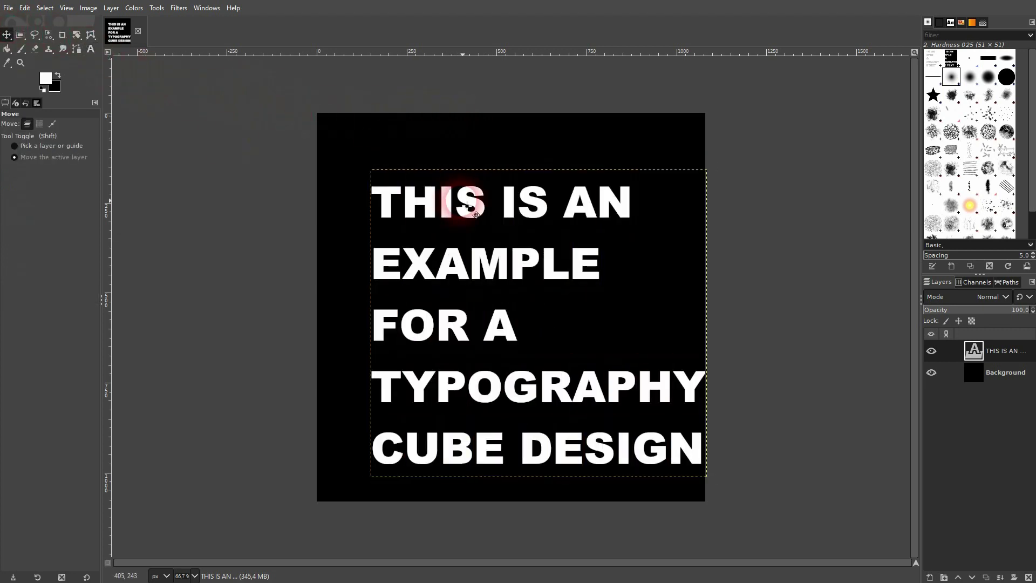
pyautogui.moveTo(463, 204); pyautogui.dragTo(411, 182)
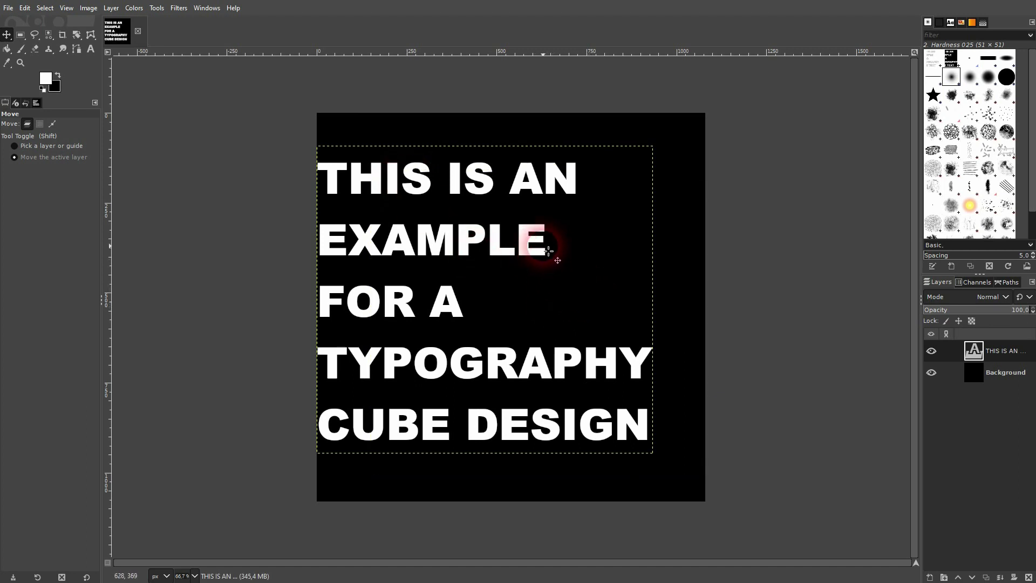
pyautogui.moveTo(423, 250); pyautogui.dragTo(434, 252)
pyautogui.click(929, 352)
pyautogui.click(929, 352)
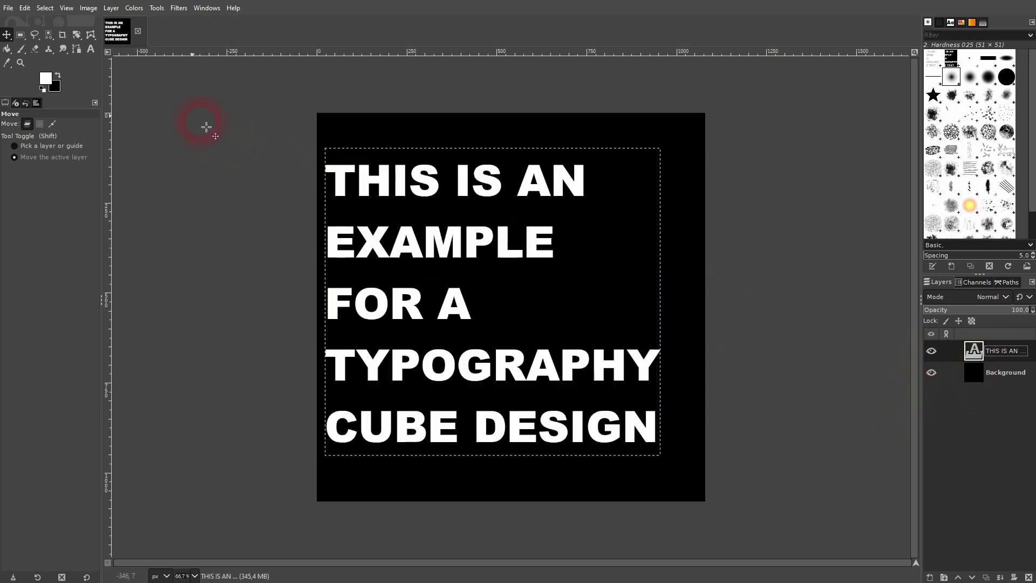
# Draw a 715 × 1034 rectangular selection starting at x 365 over the text's right part
pyautogui.moveTo(21, 41)
pyautogui.click(83, 37)
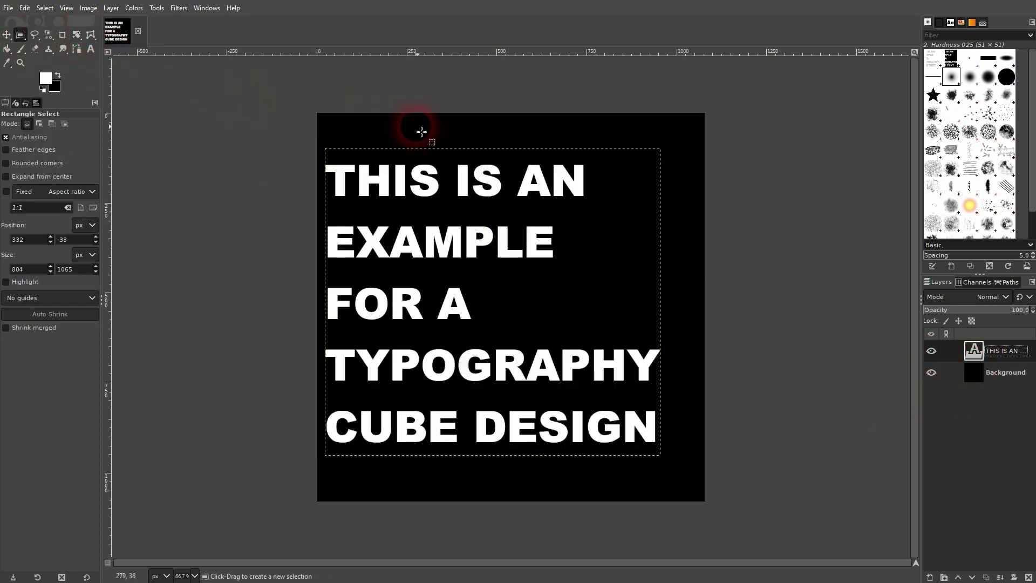
pyautogui.moveTo(441, 113); pyautogui.dragTo(708, 487)
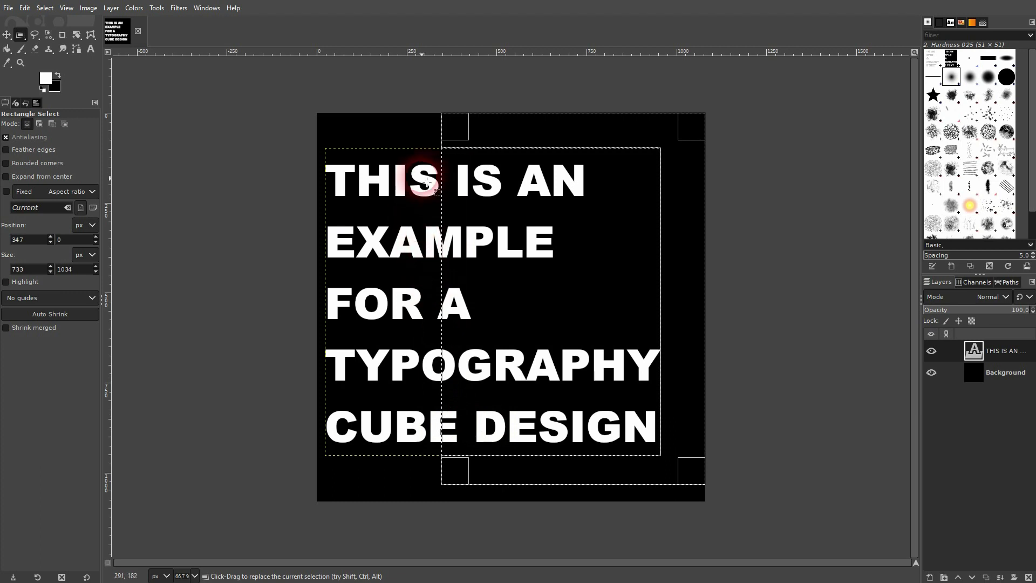
pyautogui.moveTo(462, 125)
pyautogui.mouseDown()
pyautogui.moveTo(435, 122)
pyautogui.moveTo(479, 138)
pyautogui.moveTo(476, 126)
pyautogui.mouseUp()
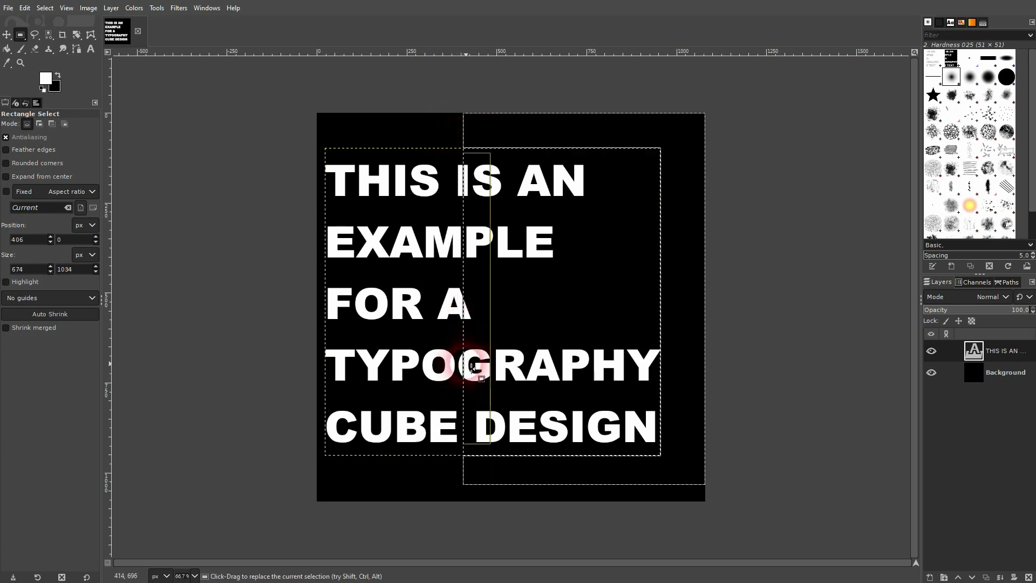
pyautogui.click(477, 127)
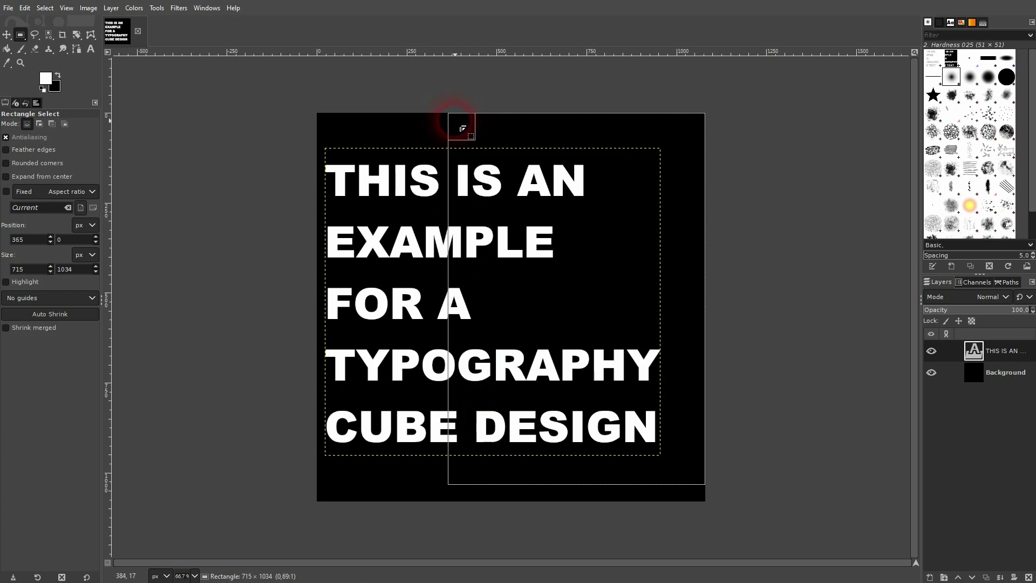
pyautogui.moveTo(463, 128); pyautogui.dragTo(462, 128)
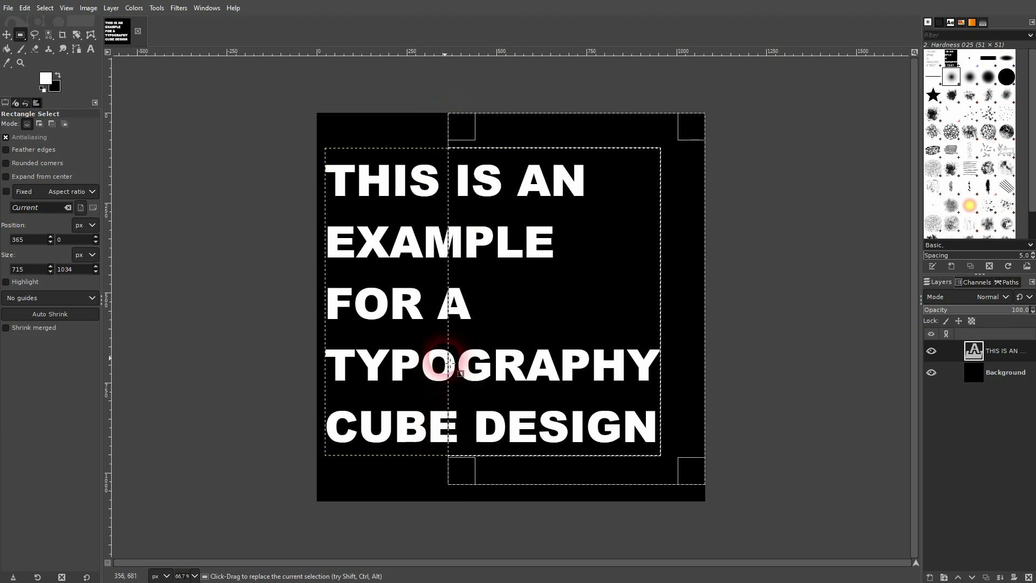
# Cut the selected right part of the text and paste it in place as a new layer
pyautogui.press('ctrl')
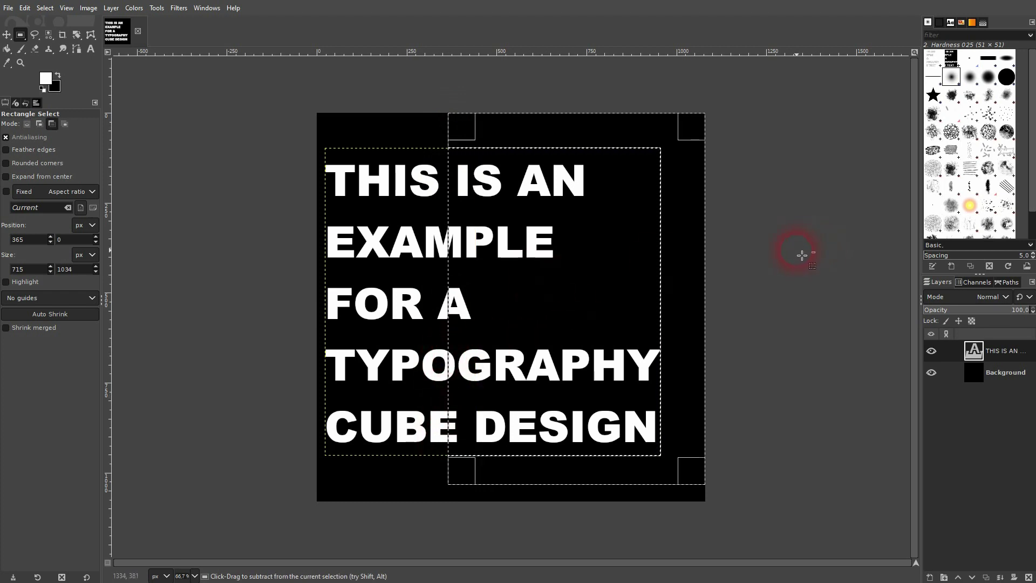
pyautogui.hotkey('ctrl', 'x')
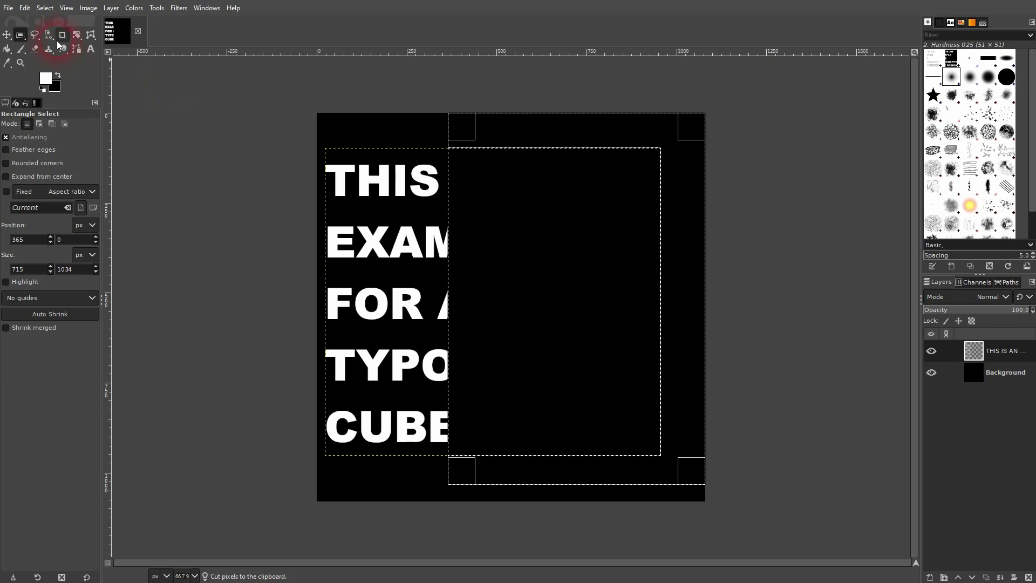
pyautogui.click(24, 8)
pyautogui.click(59, 128)
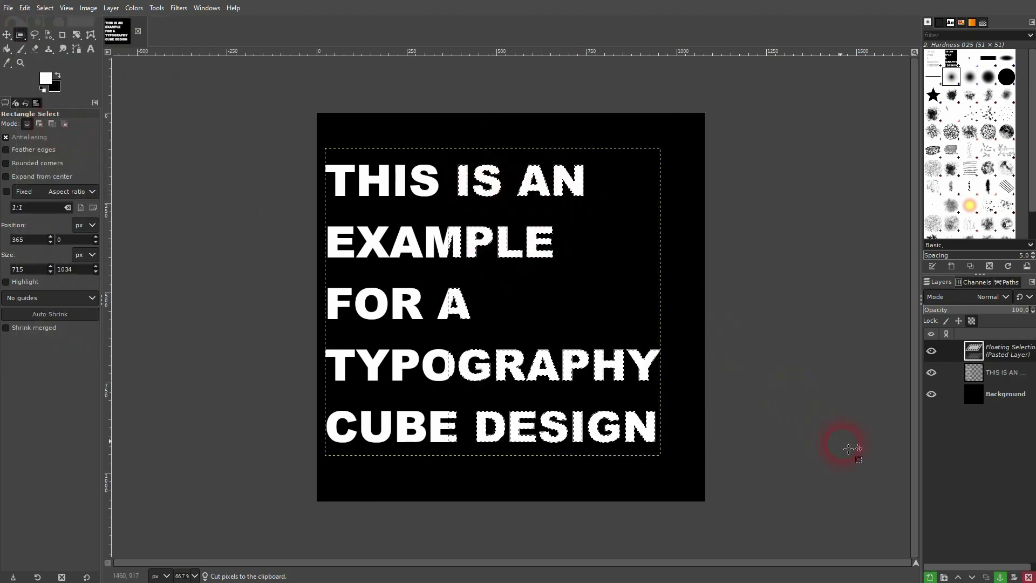
pyautogui.click(930, 577)
# Toggle the pasted and original text layers' visibility to verify the split
pyautogui.click(929, 350)
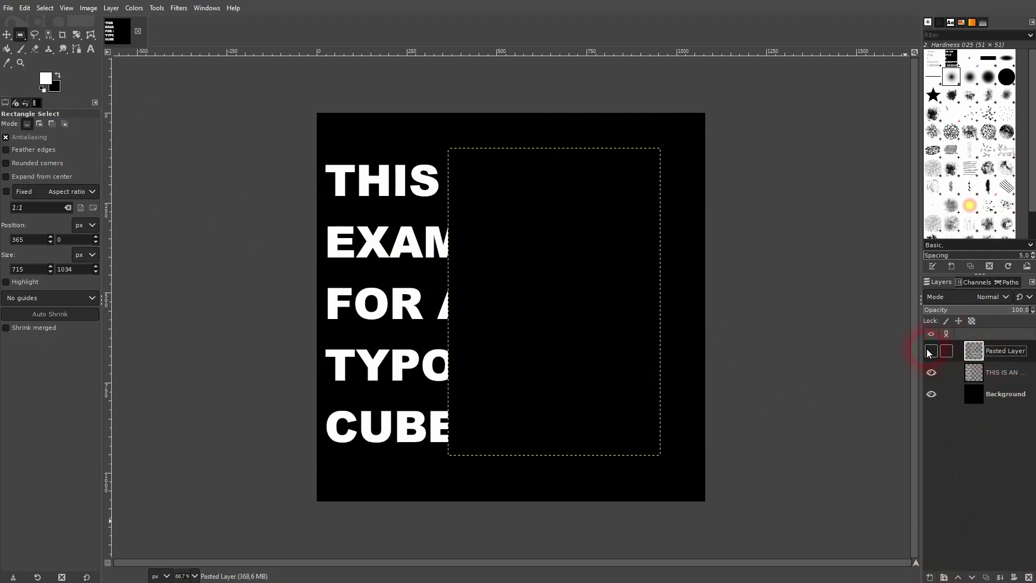
pyautogui.click(930, 350)
pyautogui.click(931, 373)
pyautogui.click(930, 372)
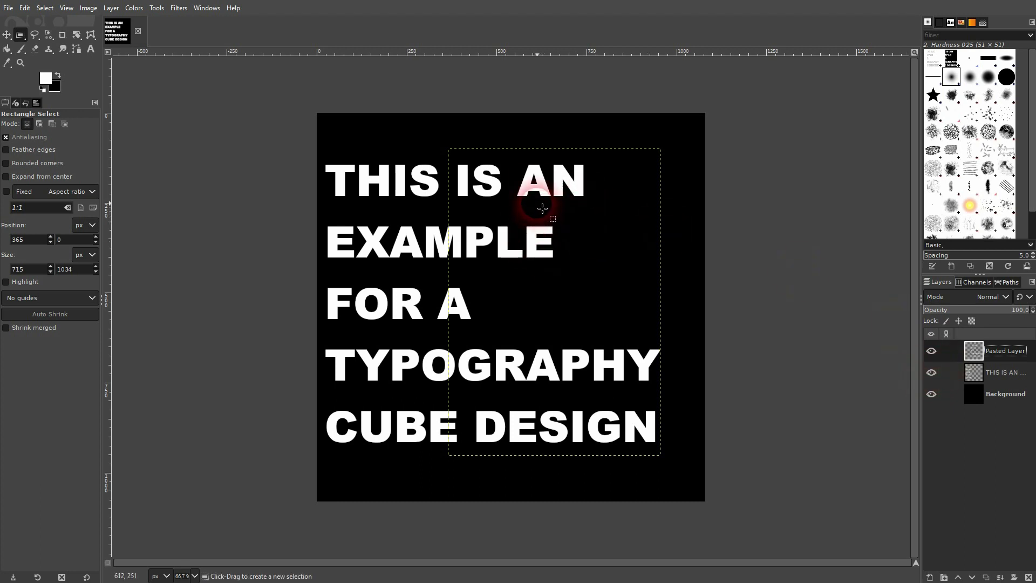
# Crop Pasted Layer to its content and align it to the image's left edge
pyautogui.click(115, 9)
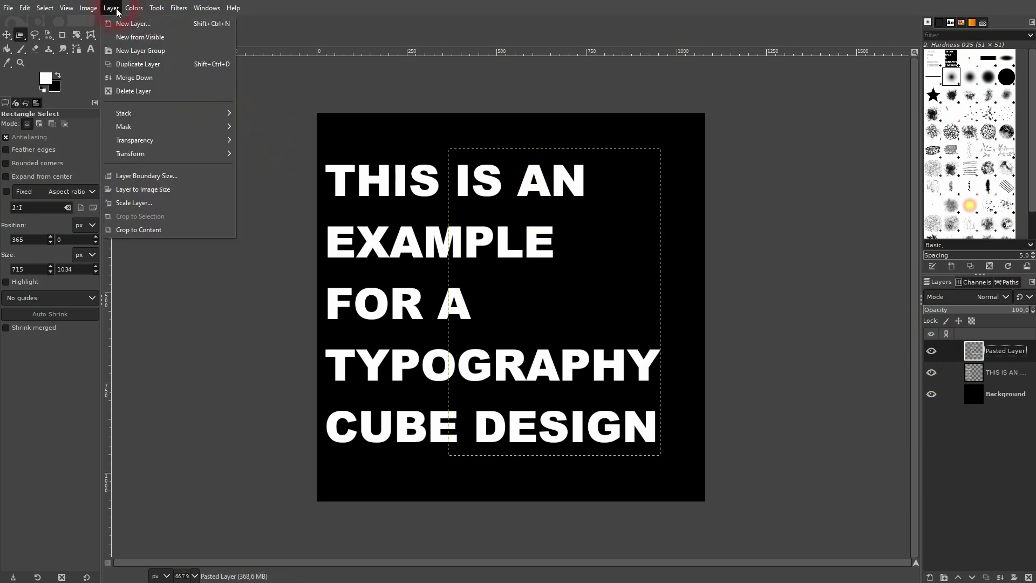
pyautogui.click(129, 233)
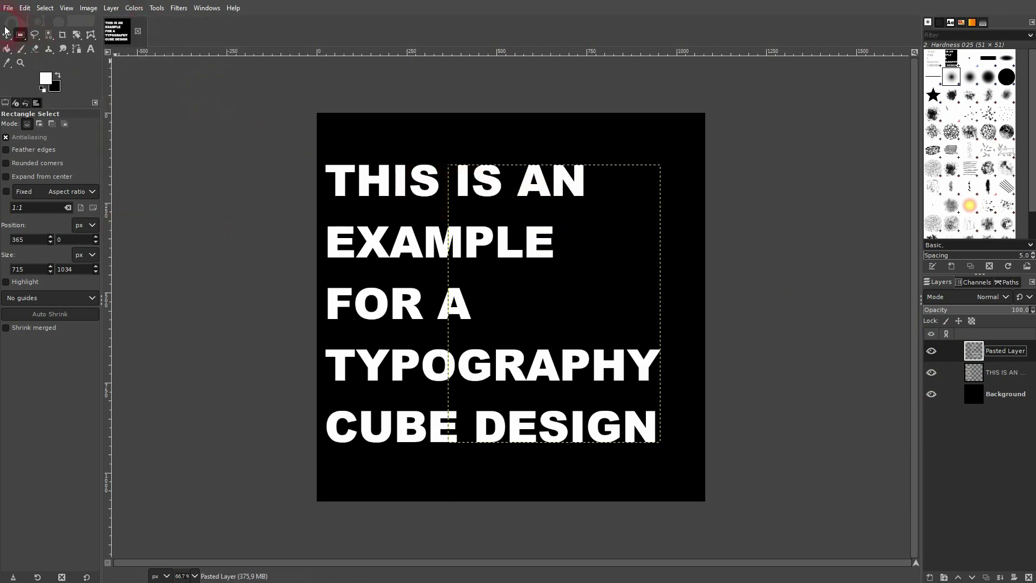
pyautogui.moveTo(7, 36)
pyautogui.click(54, 49)
pyautogui.click(502, 173)
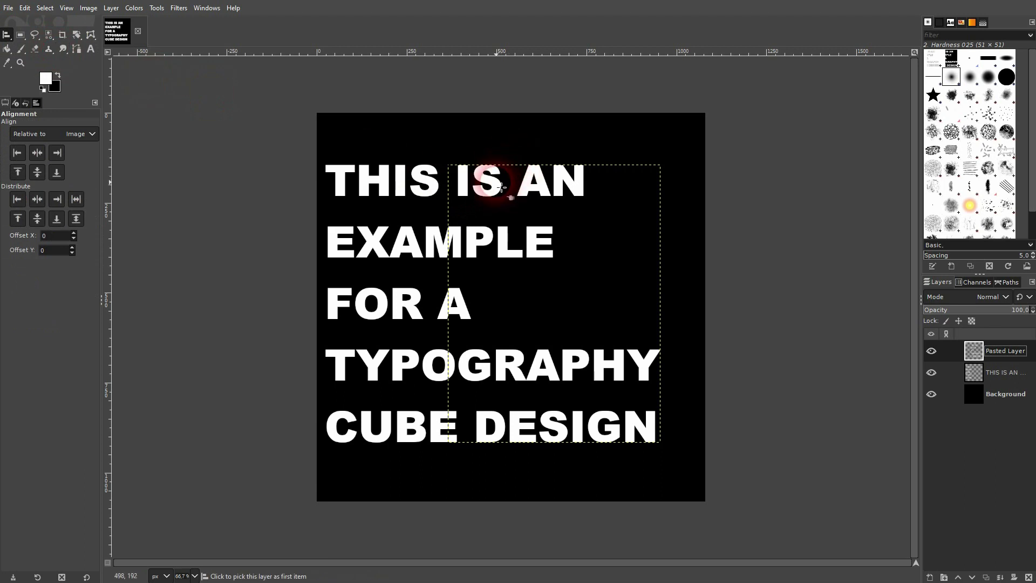
pyautogui.click(20, 154)
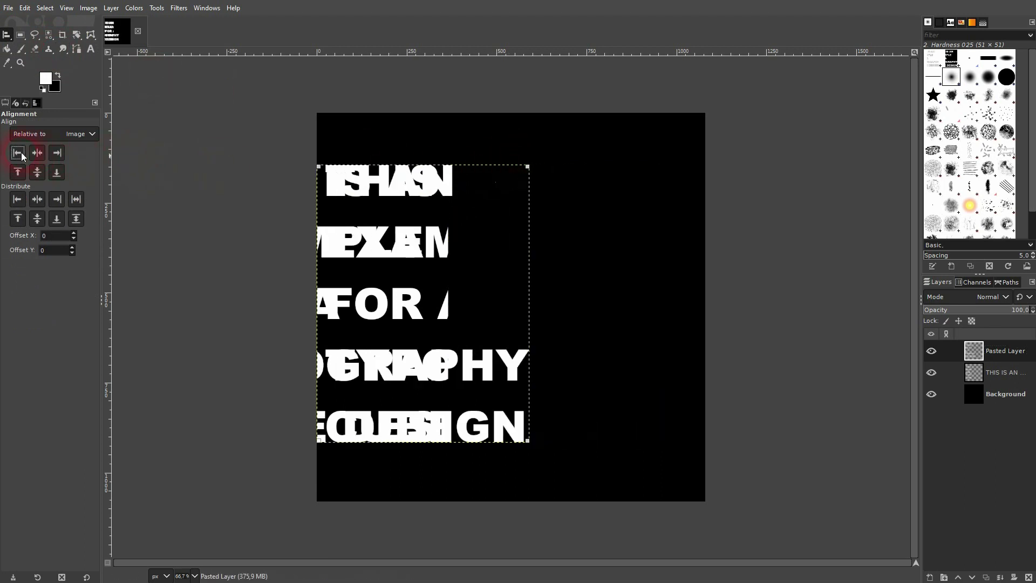
# Hide Pasted Layer and make the original text layer active
pyautogui.click(930, 352)
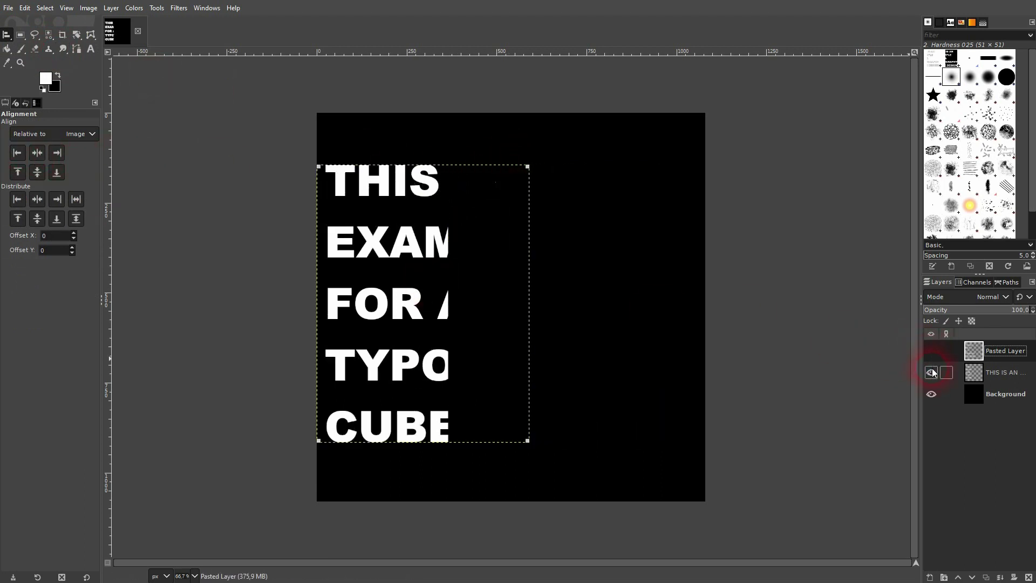
pyautogui.click(985, 373)
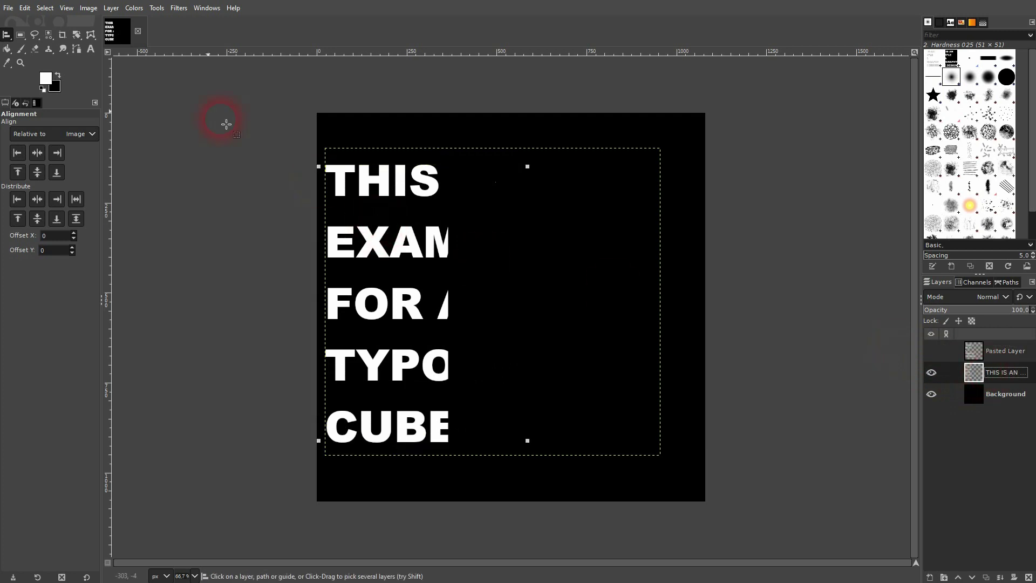
pyautogui.moveTo(6, 34); pyautogui.dragTo(46, 40)
# Crop the original text layer to its content and align it to the image's right edge
pyautogui.click(931, 351)
pyautogui.click(931, 351)
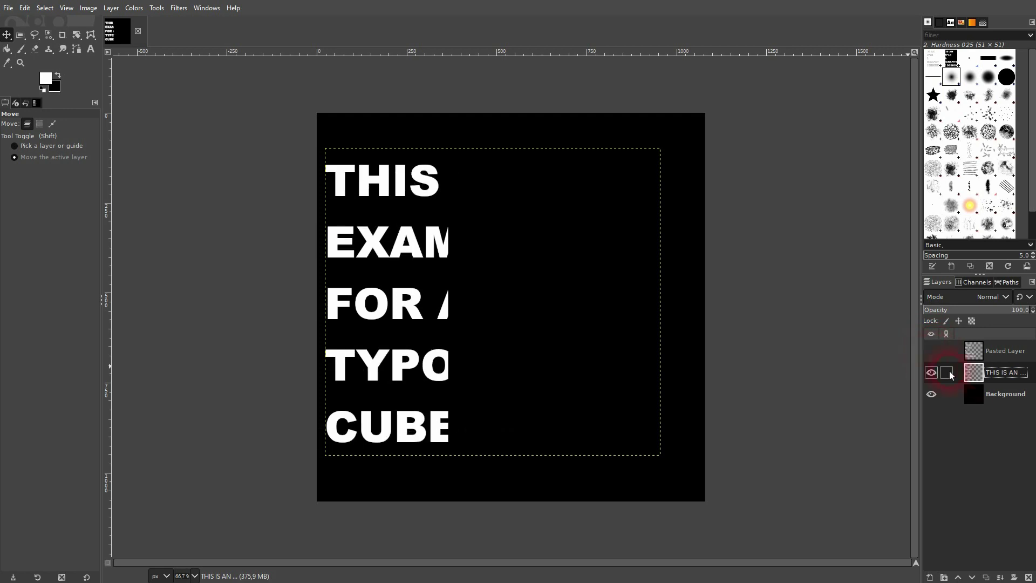
pyautogui.click(112, 8)
pyautogui.click(141, 231)
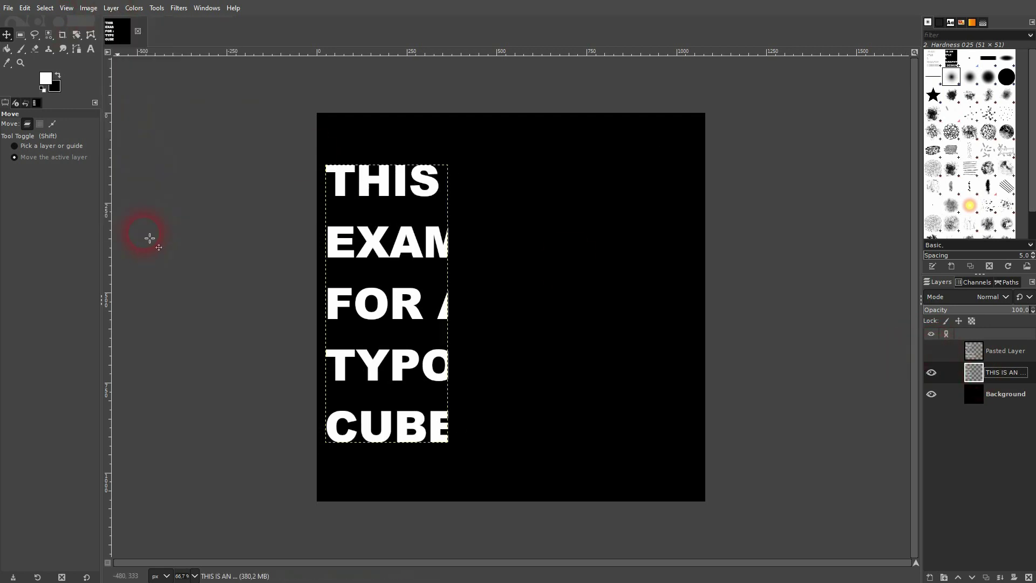
pyautogui.moveTo(7, 41); pyautogui.dragTo(38, 45)
pyautogui.click(382, 249)
pyautogui.click(57, 153)
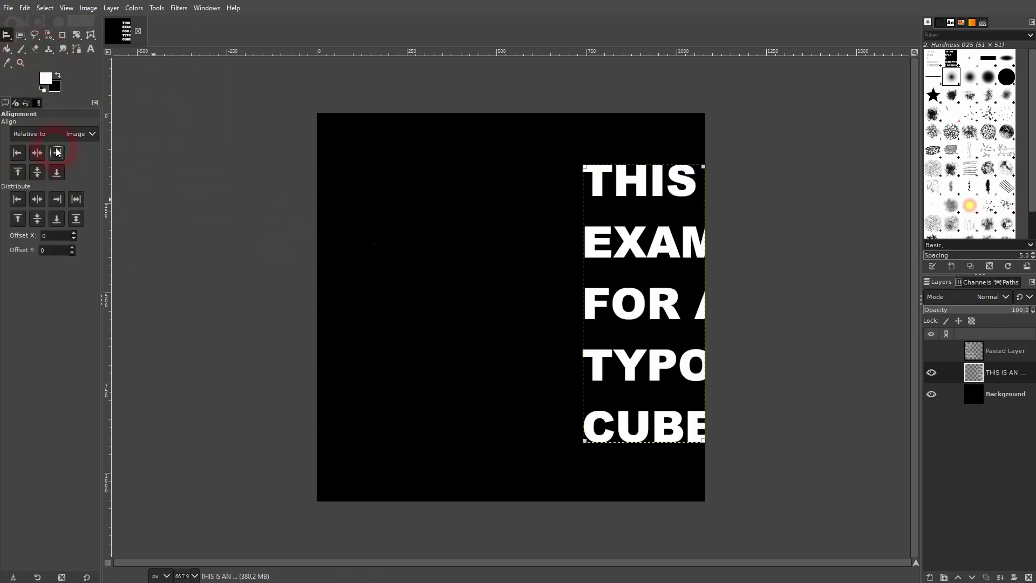
# Show Pasted Layer again and make it the active layer
pyautogui.moveTo(6, 35); pyautogui.dragTo(34, 35)
pyautogui.click(931, 351)
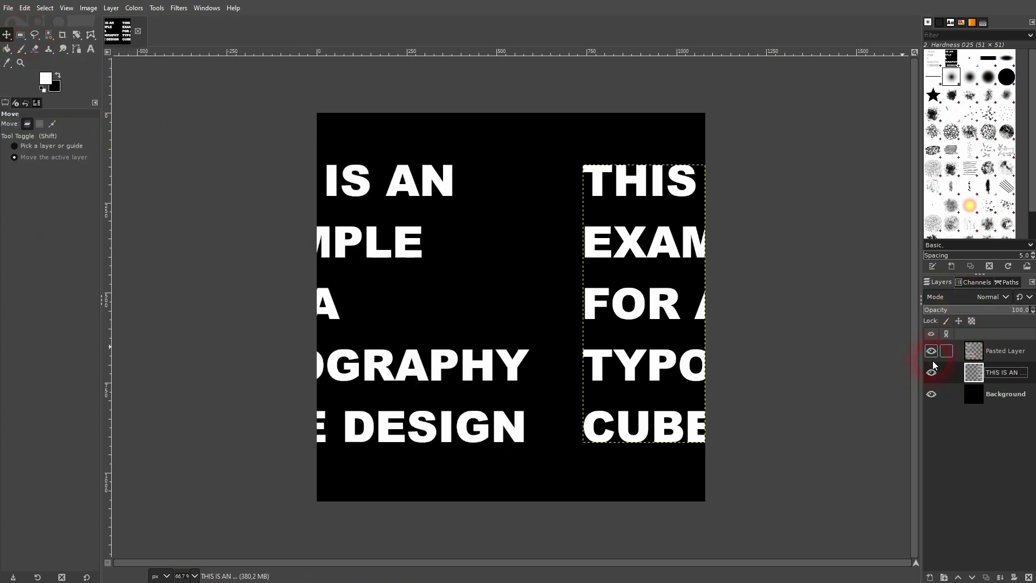
pyautogui.click(967, 349)
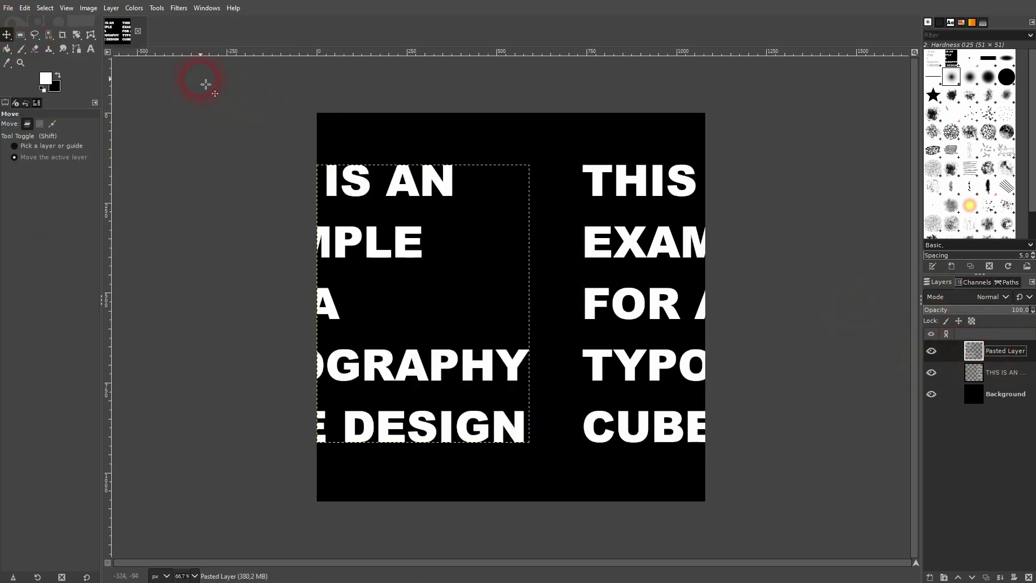
# Add an 'IN GIMP' text box near the image top and set it to 120 px
pyautogui.click(93, 52)
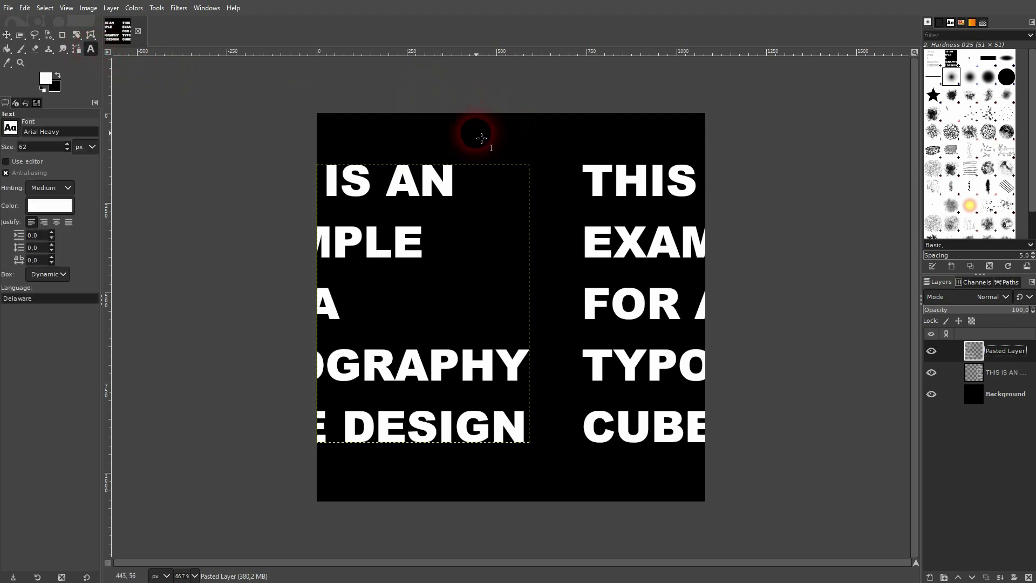
pyautogui.click(468, 125)
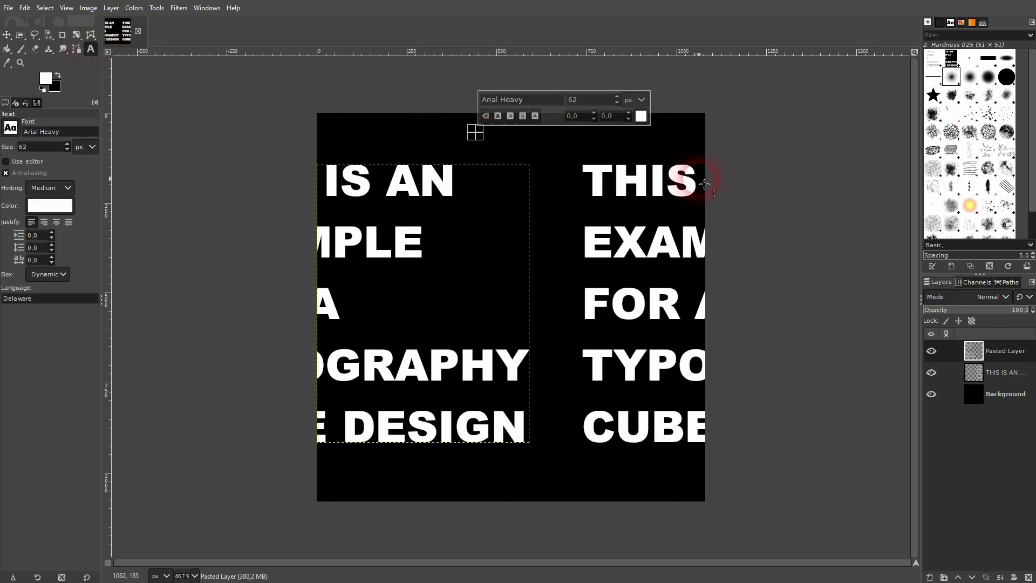
pyautogui.write('IN GIMP')
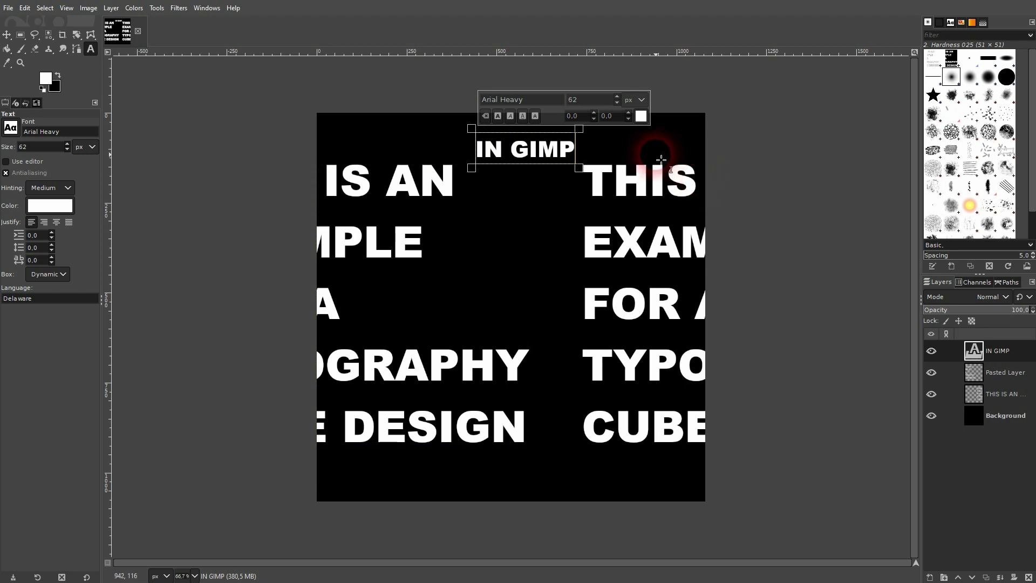
pyautogui.hotkey('ctrl', 'a')
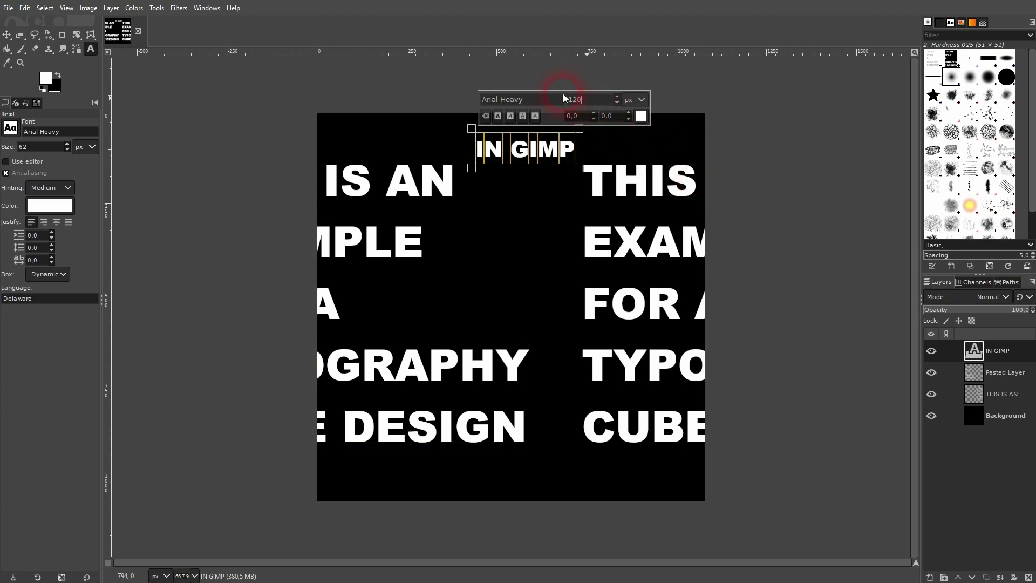
pyautogui.click(564, 100)
pyautogui.write('120')
pyautogui.press('Return')
pyautogui.click(7, 34)
# Rotate the IN GIMP layer by -90 degrees so it reads vertically
pyautogui.click(926, 352)
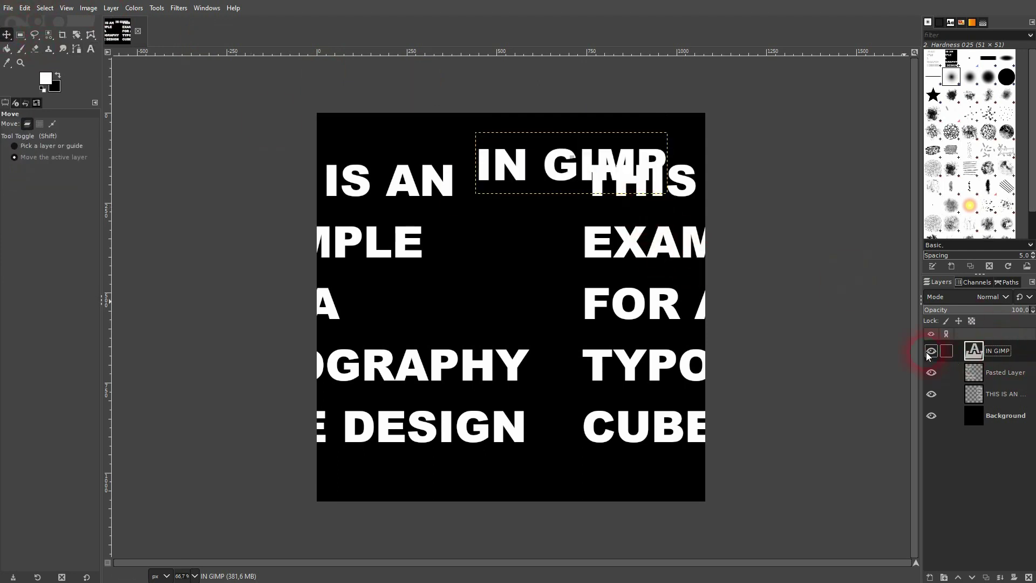
pyautogui.click(77, 34)
pyautogui.click(114, 51)
pyautogui.click(532, 182)
pyautogui.click(801, 89)
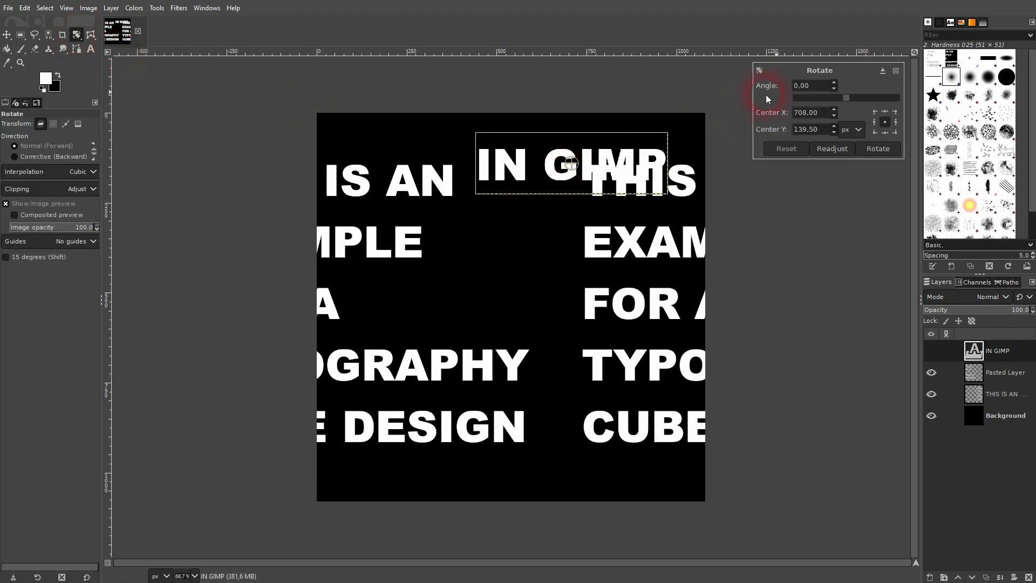
pyautogui.write('-90')
pyautogui.press('Return')
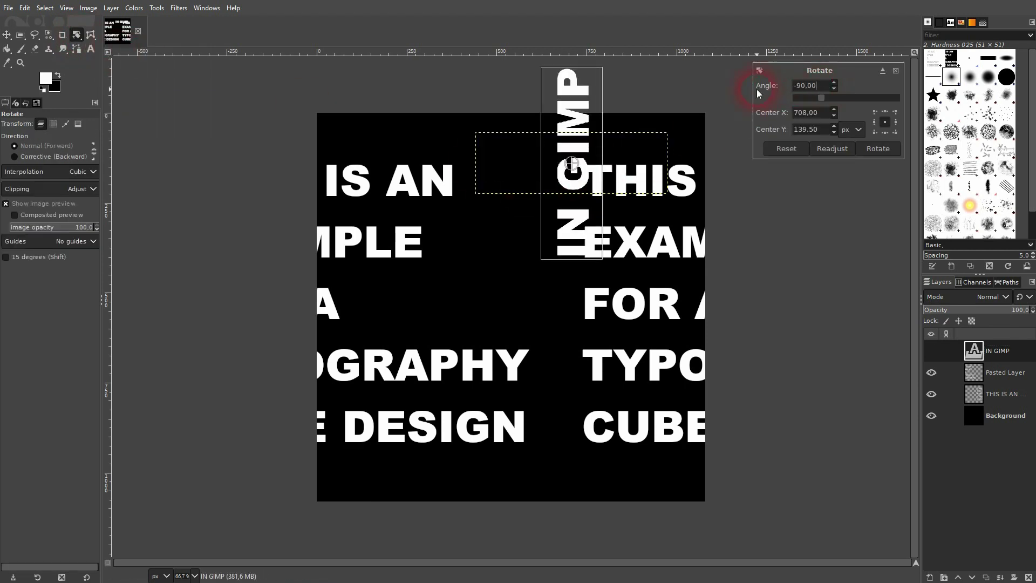
pyautogui.click(887, 149)
pyautogui.click(6, 34)
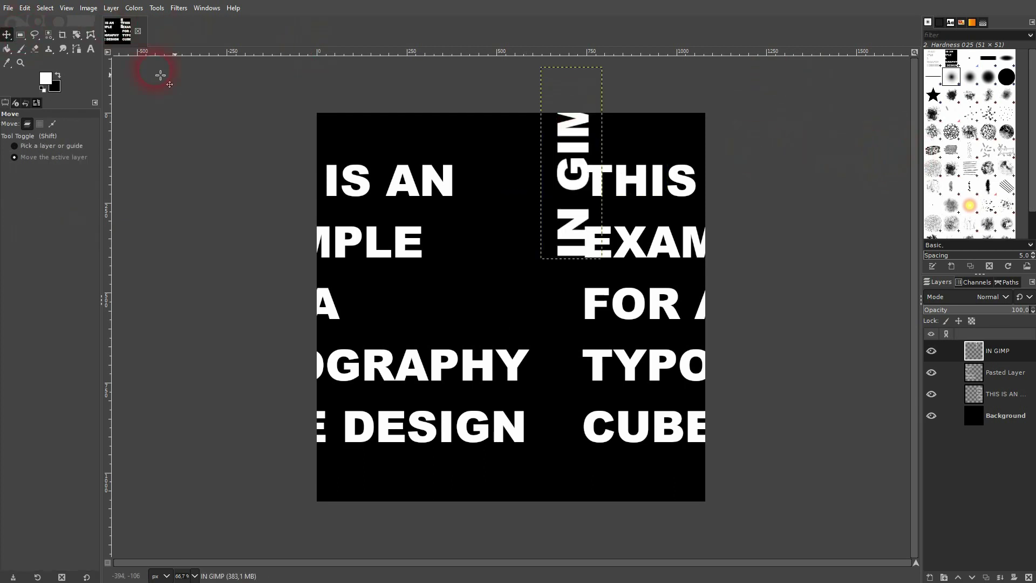
# Move the vertical IN GIMP text and align it to the image's left and bottom edges
pyautogui.moveTo(569, 181); pyautogui.dragTo(526, 246)
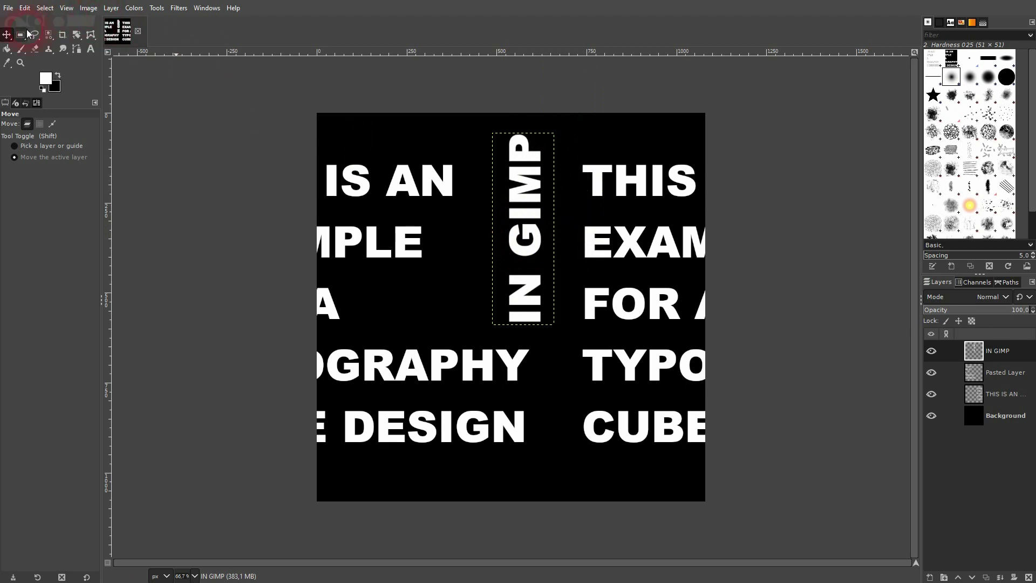
pyautogui.moveTo(5, 38); pyautogui.dragTo(37, 49)
pyautogui.click(532, 190)
pyautogui.click(17, 154)
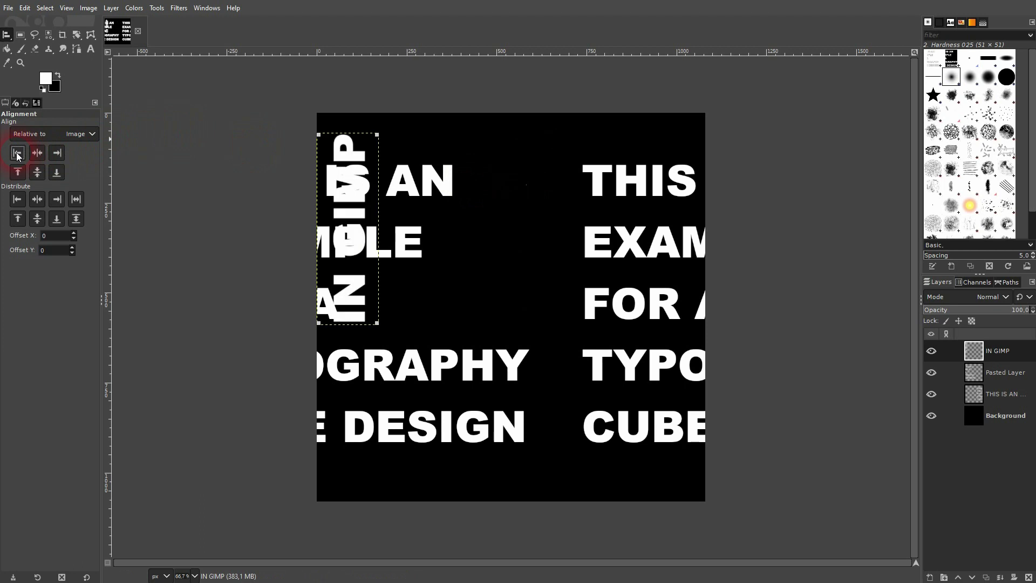
pyautogui.click(57, 172)
pyautogui.click(40, 87)
# Align Pasted Layer and the original text layer to the image's bottom edge
pyautogui.click(1005, 372)
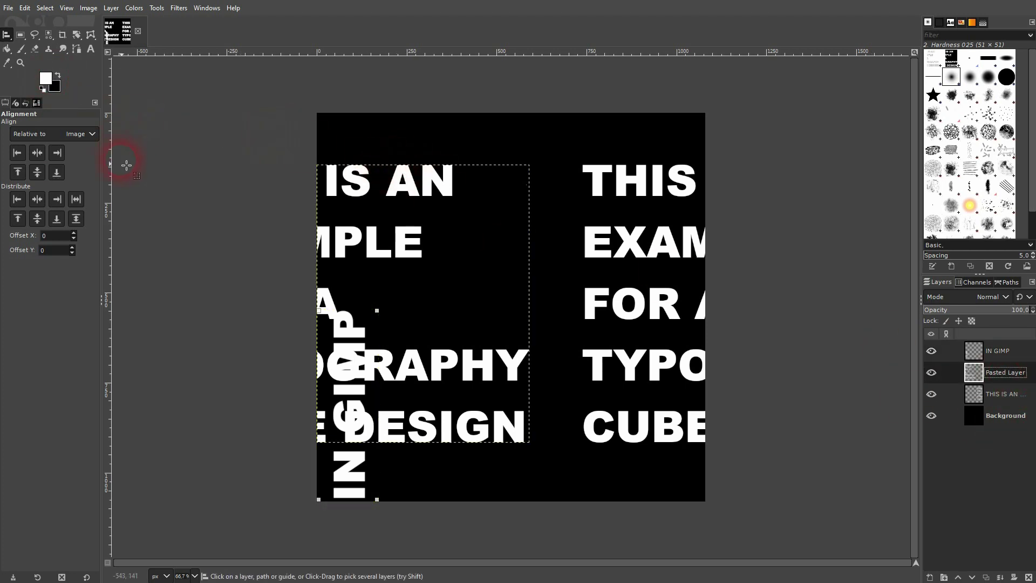
pyautogui.click(57, 173)
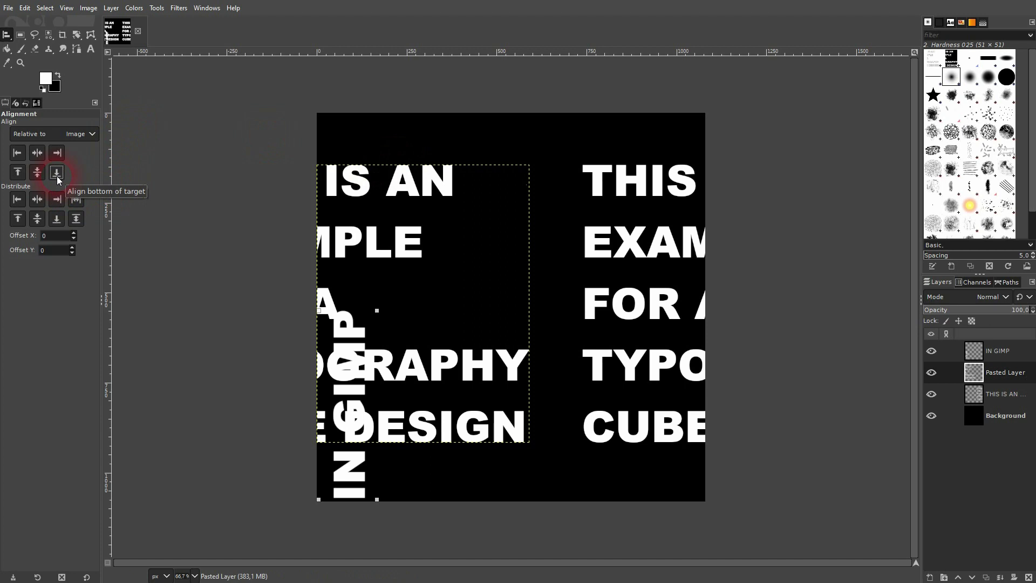
pyautogui.click(451, 189)
pyautogui.click(57, 173)
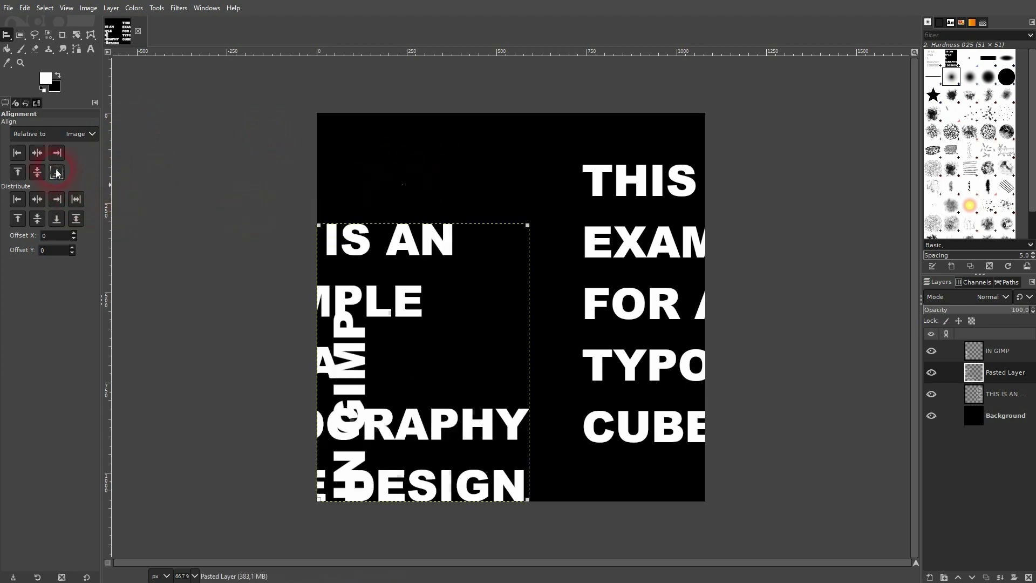
pyautogui.click(996, 354)
pyautogui.click(1004, 397)
pyautogui.click(658, 302)
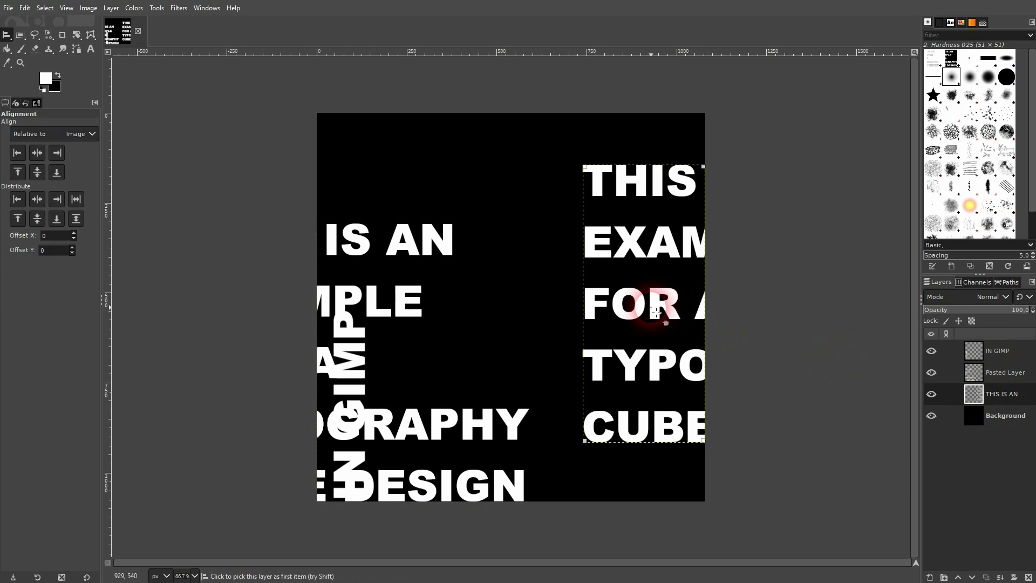
pyautogui.click(56, 172)
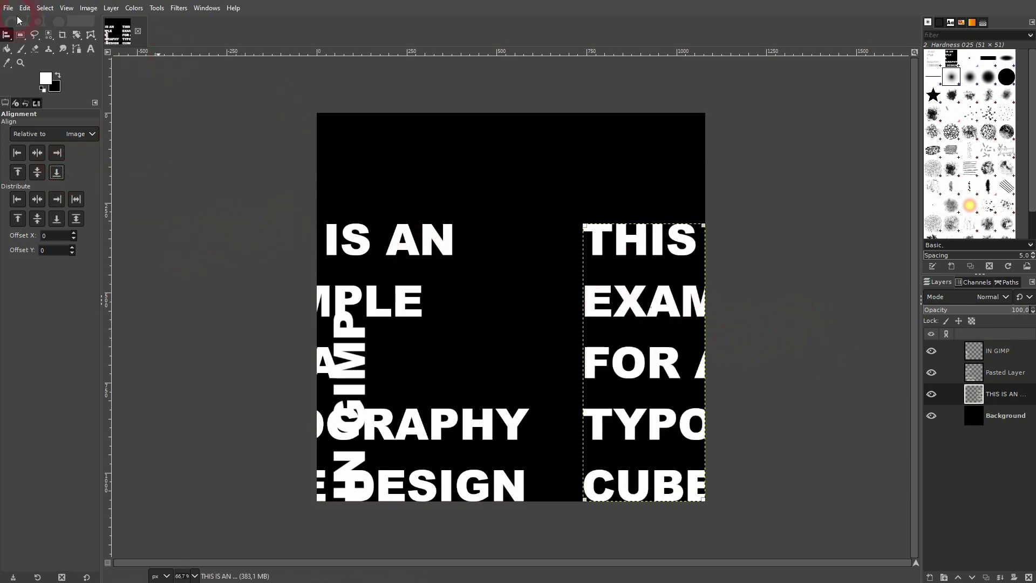
pyautogui.click(7, 34)
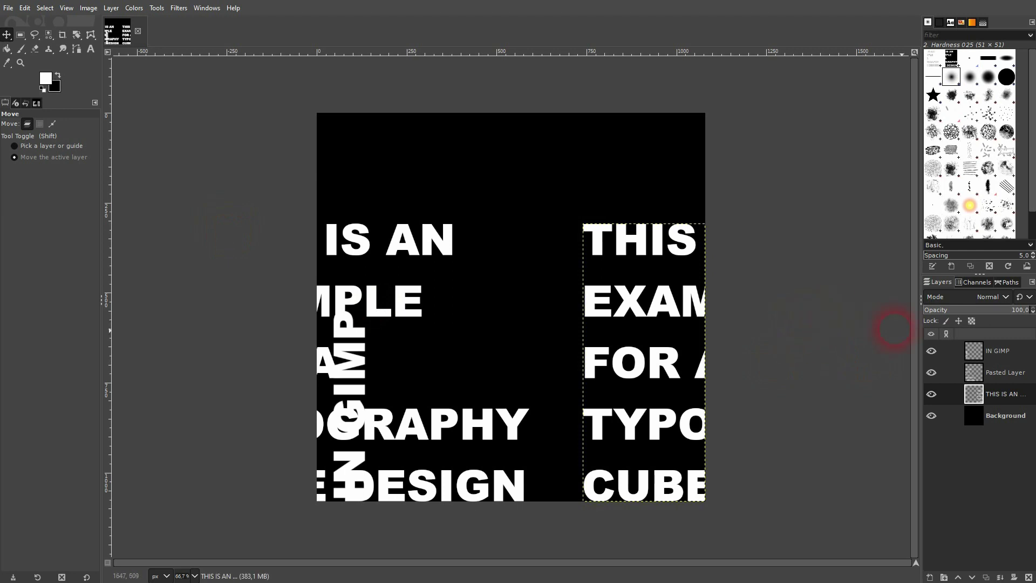
# Create a new transparent-filled layer named 'empty' above the IN GIMP layer
pyautogui.click(996, 353)
pyautogui.click(929, 576)
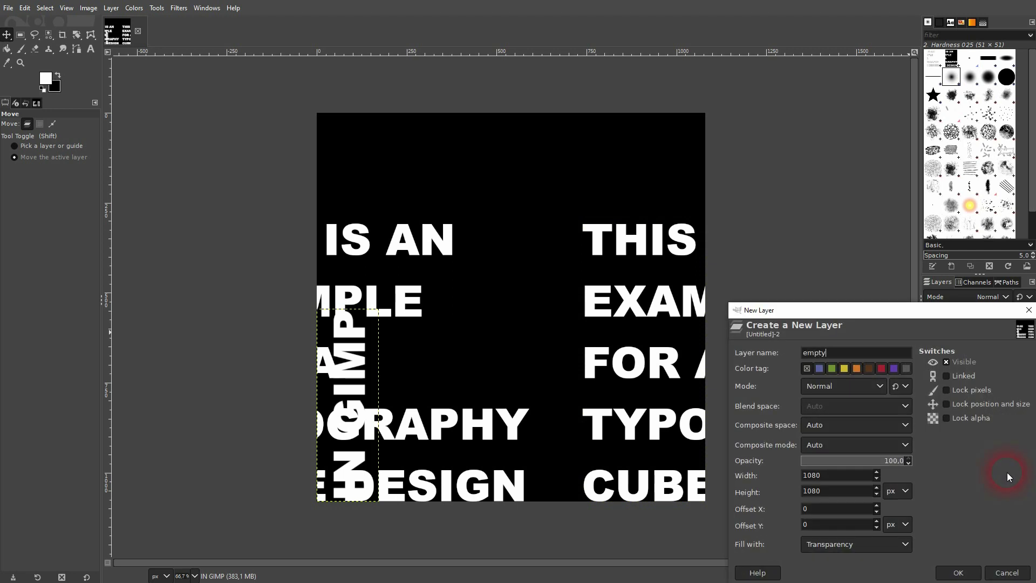
pyautogui.click(819, 543)
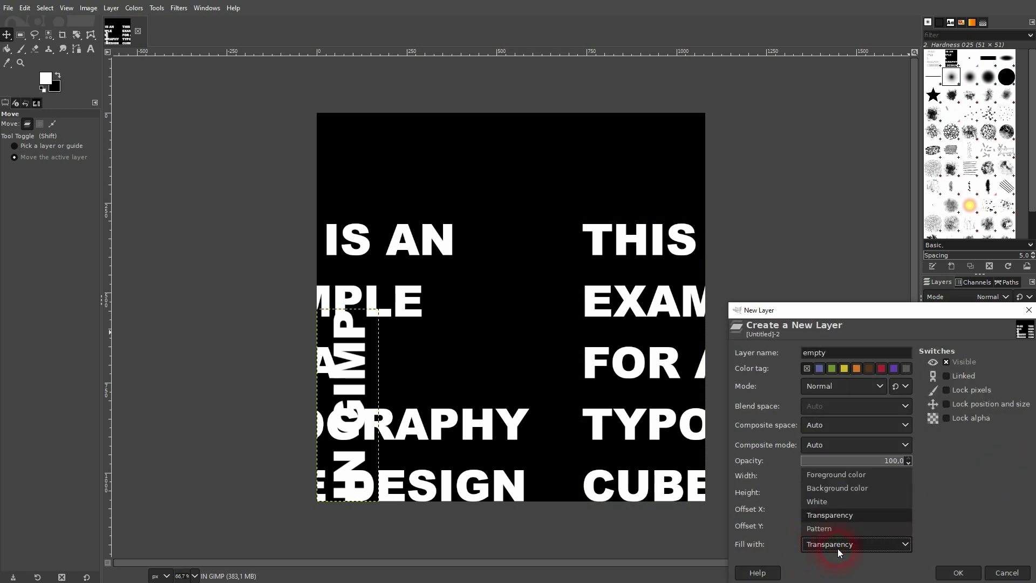
pyautogui.click(839, 548)
pyautogui.press('Return')
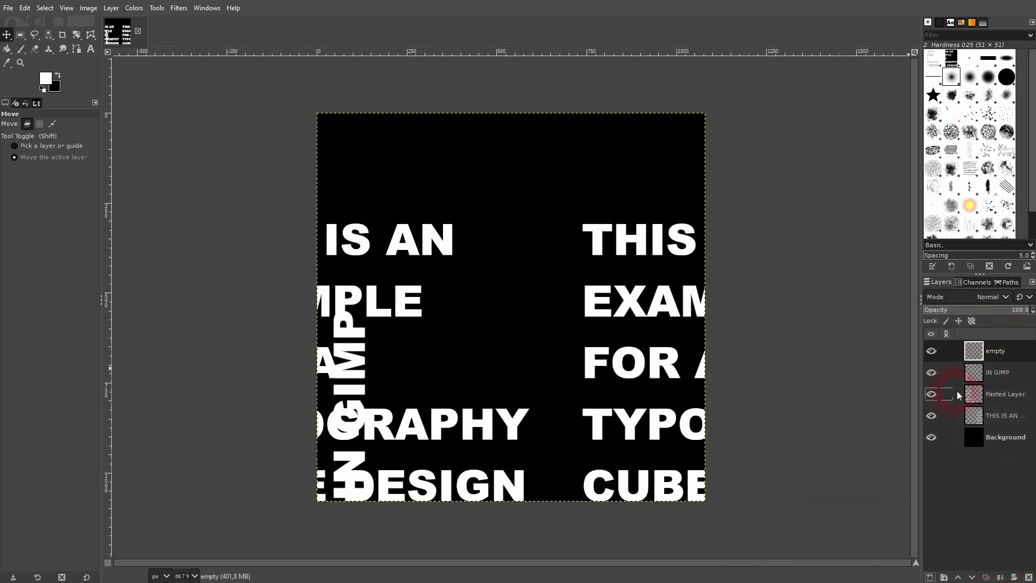
# Rename the long text layer 'back', the Pasted Layer 'right' and the IN GIMP layer 'bottom'
pyautogui.doubleClick(1007, 413)
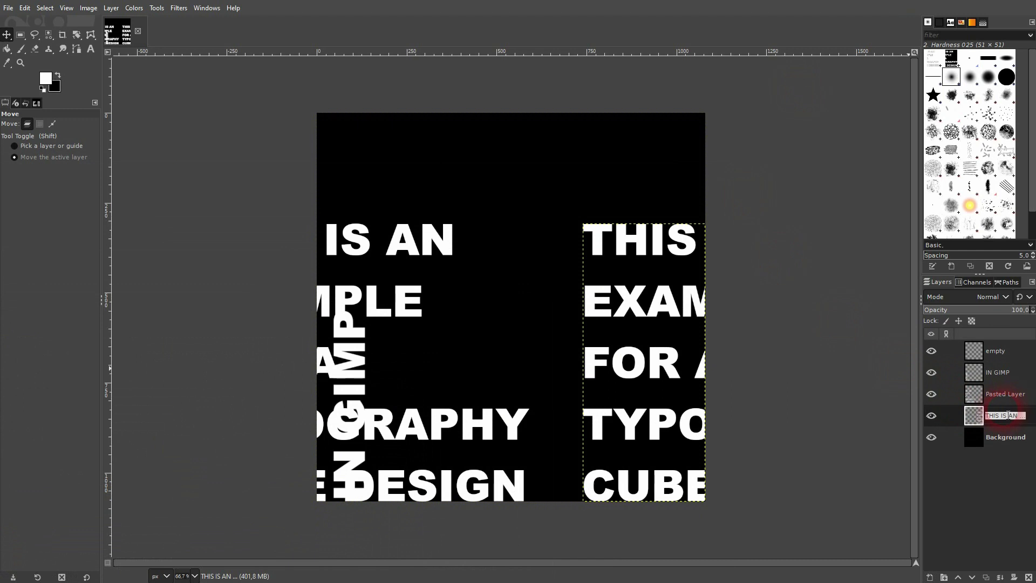
pyautogui.write('ack')
pyautogui.press('Return')
pyautogui.doubleClick(1002, 393)
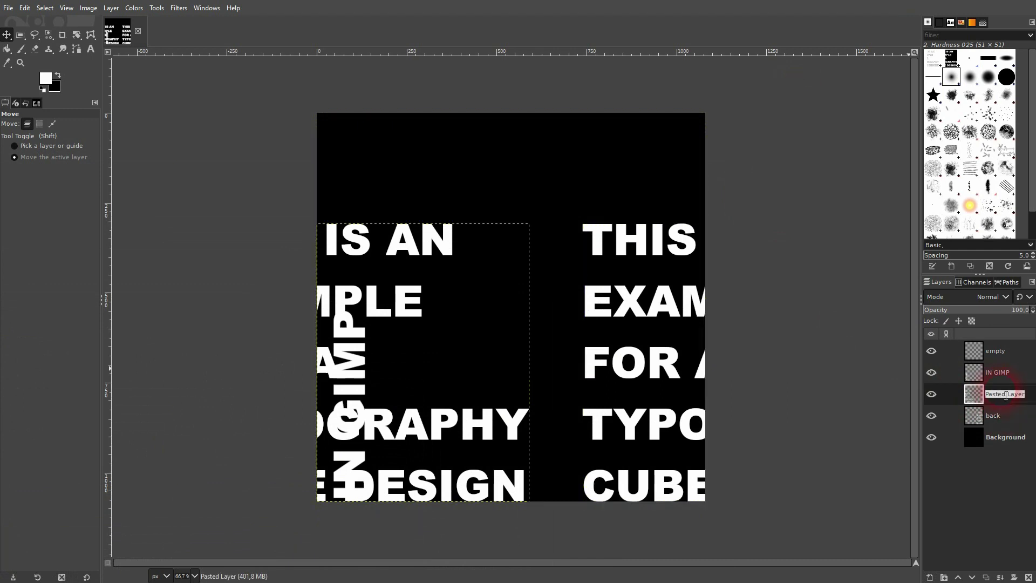
pyautogui.write('right')
pyautogui.press('Return')
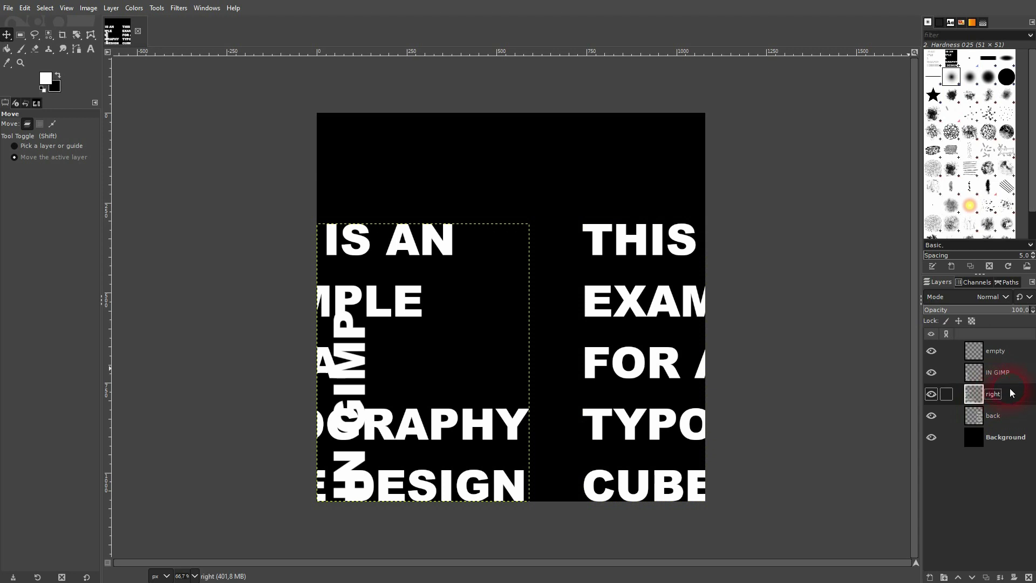
pyautogui.click(999, 376)
pyautogui.doubleClick(998, 373)
pyautogui.write('bottom')
pyautogui.press('Return')
# Hide and re-show the bottom, right and back layers to check their contents
pyautogui.click(997, 354)
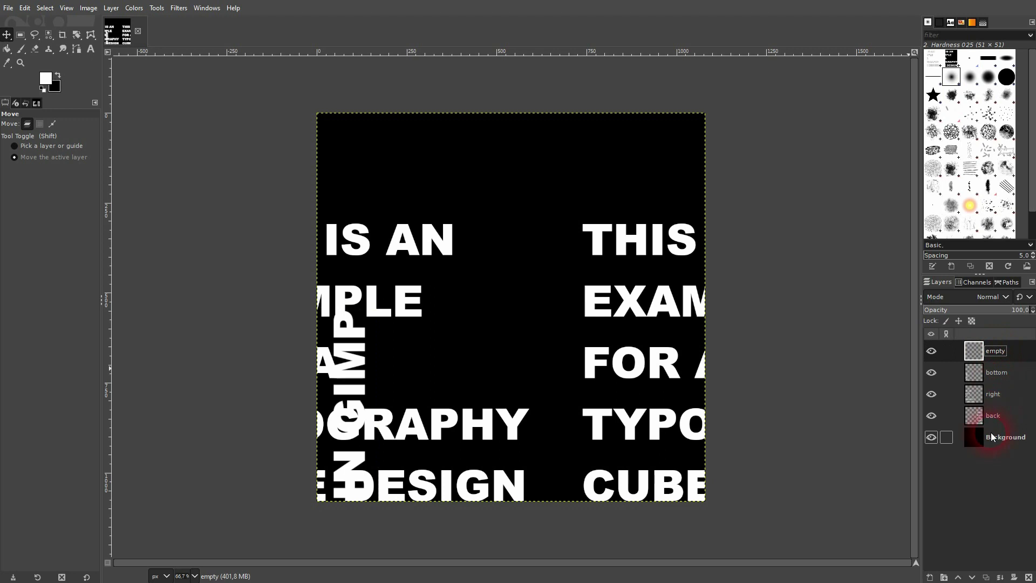
pyautogui.click(931, 372)
pyautogui.click(931, 394)
pyautogui.click(931, 416)
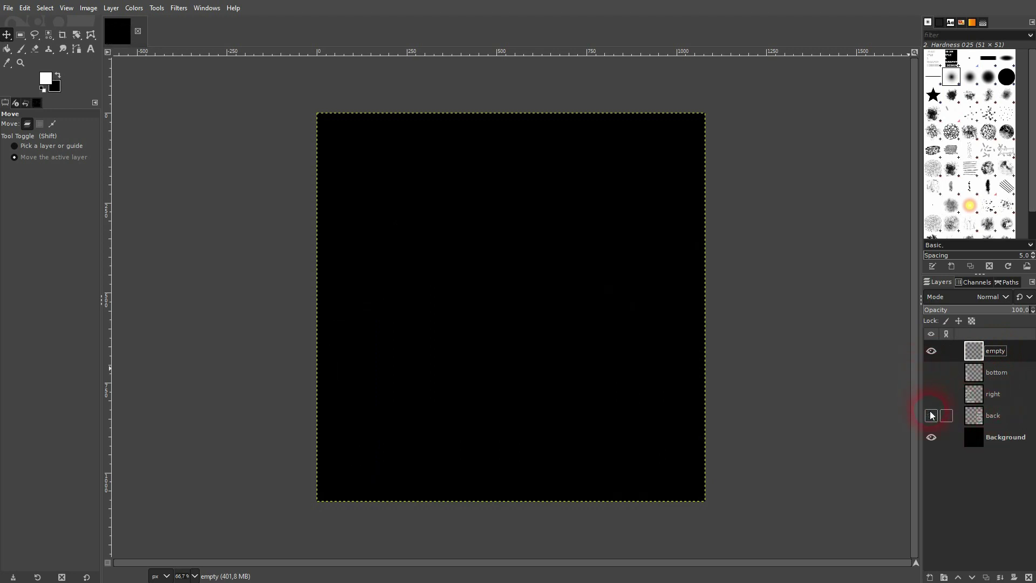
pyautogui.click(931, 415)
pyautogui.click(931, 394)
pyautogui.click(931, 372)
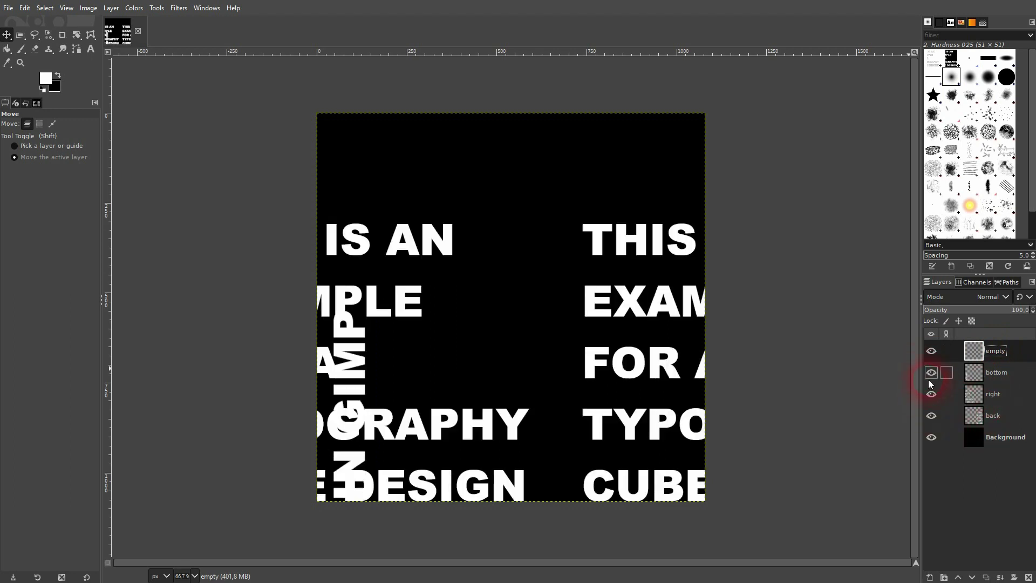
pyautogui.click(178, 7)
# Open Filters > Map > Map Object mapped to Box with transparent background and new-layer output
pyautogui.moveTo(277, 219)
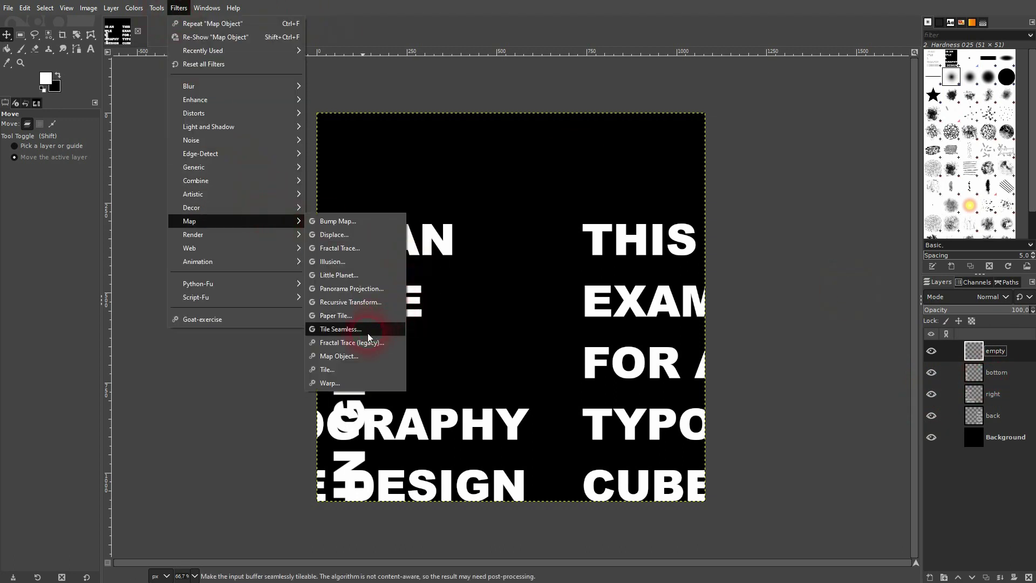
pyautogui.click(358, 358)
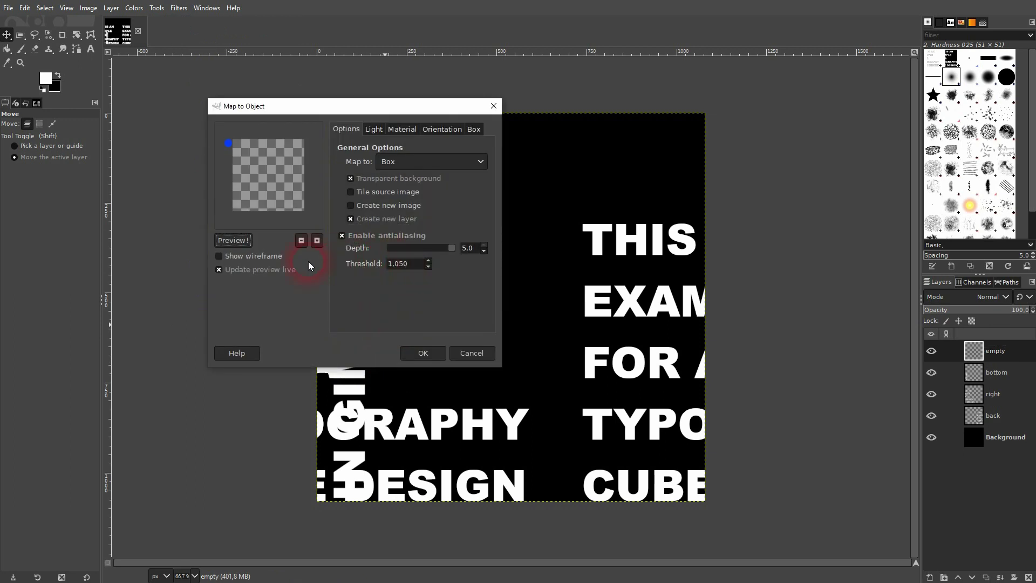
pyautogui.click(265, 258)
pyautogui.click(265, 257)
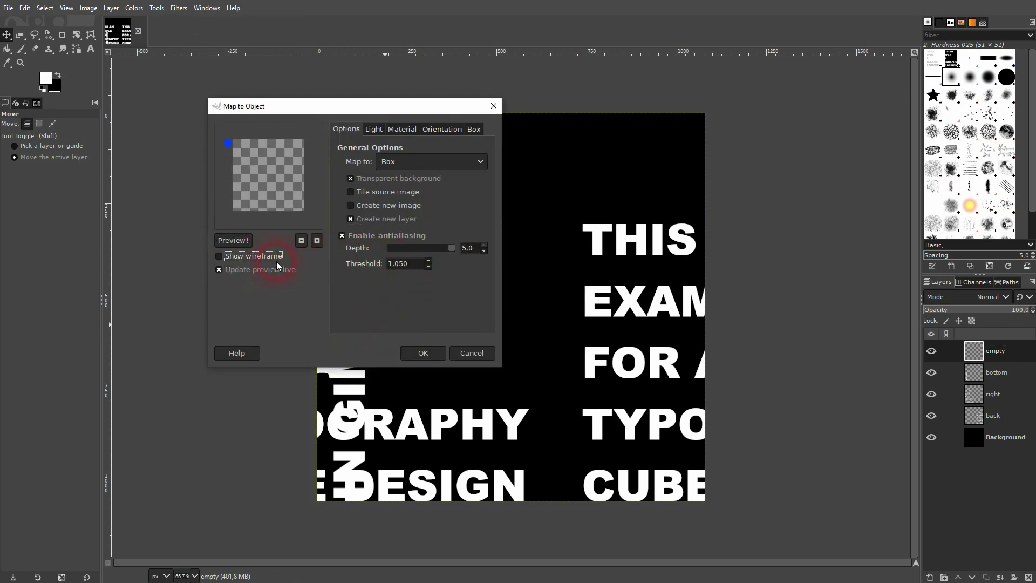
pyautogui.click(432, 162)
pyautogui.click(425, 204)
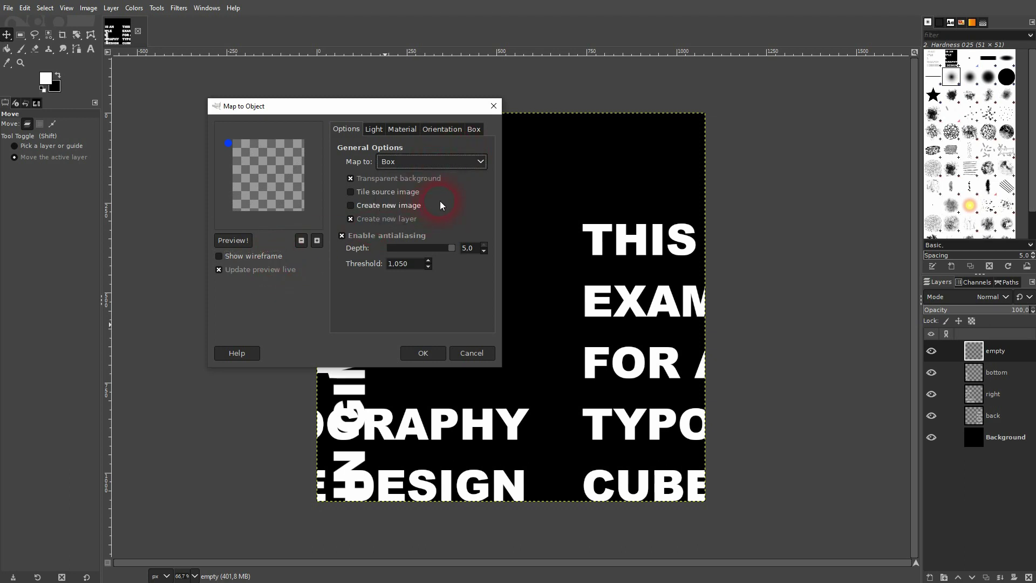
pyautogui.click(364, 179)
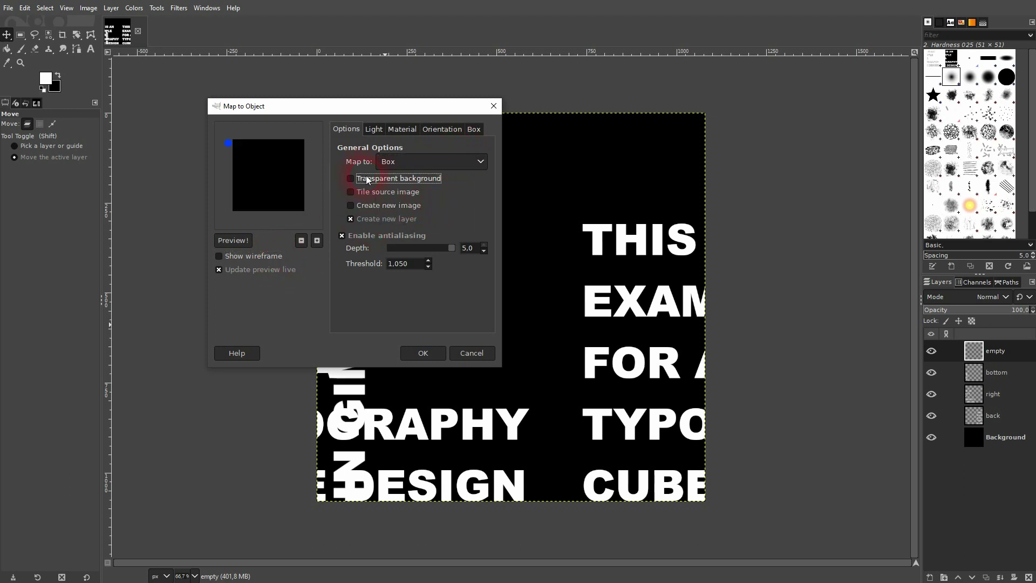
pyautogui.click(367, 180)
pyautogui.click(366, 220)
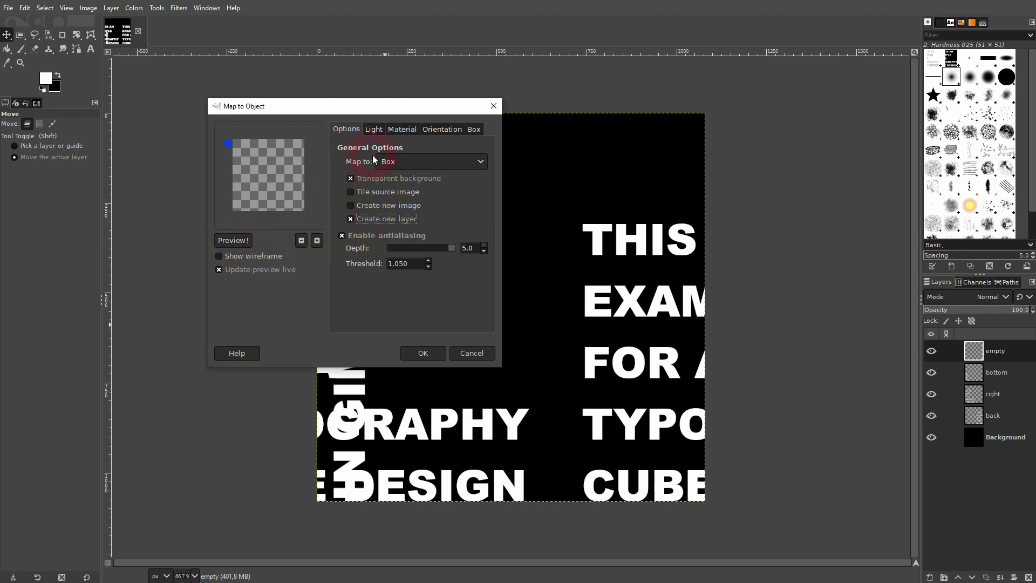
# Try Plane, return the shape to Box, and show the per-face layer assignments
pyautogui.click(472, 161)
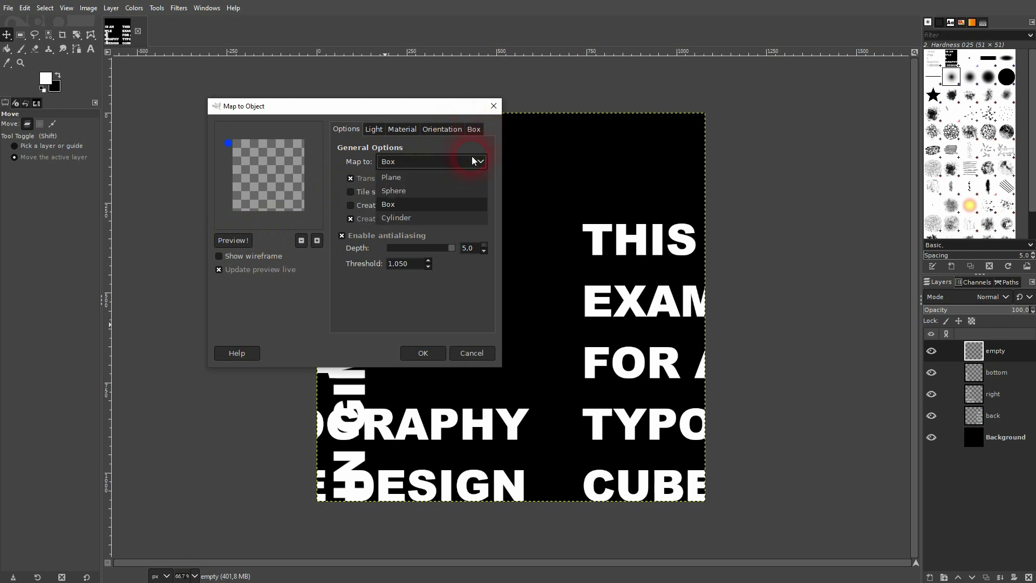
pyautogui.click(424, 180)
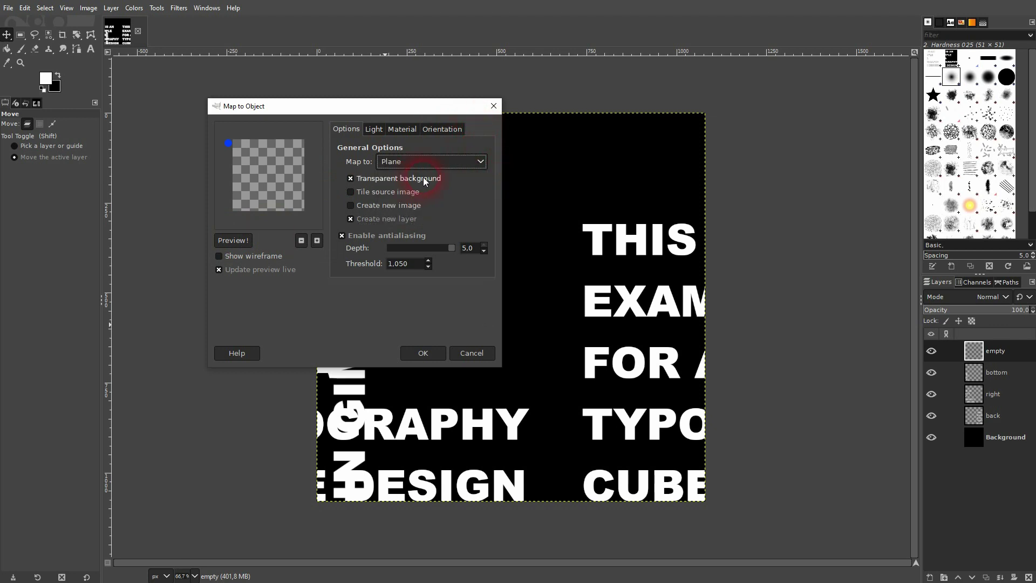
pyautogui.click(448, 162)
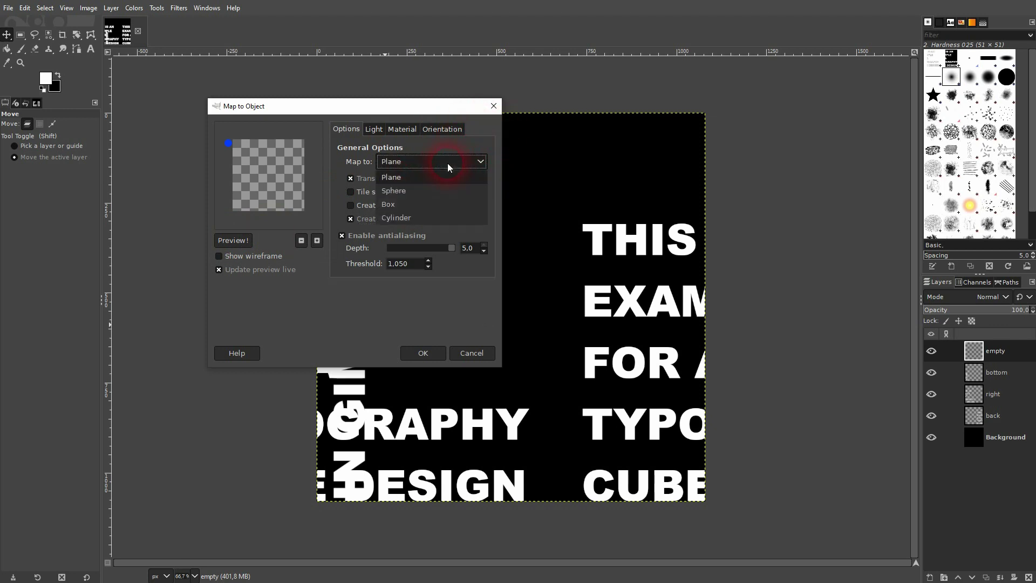
pyautogui.click(431, 204)
pyautogui.click(472, 129)
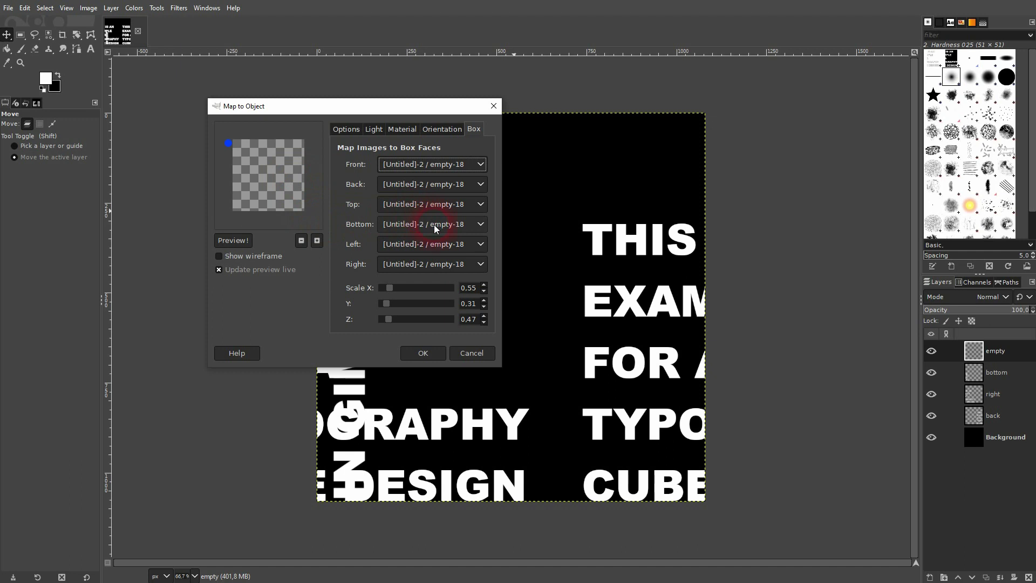
# Assign back to Back, bottom to Bottom, right to Right, keep Front empty, then preview
pyautogui.click(439, 183)
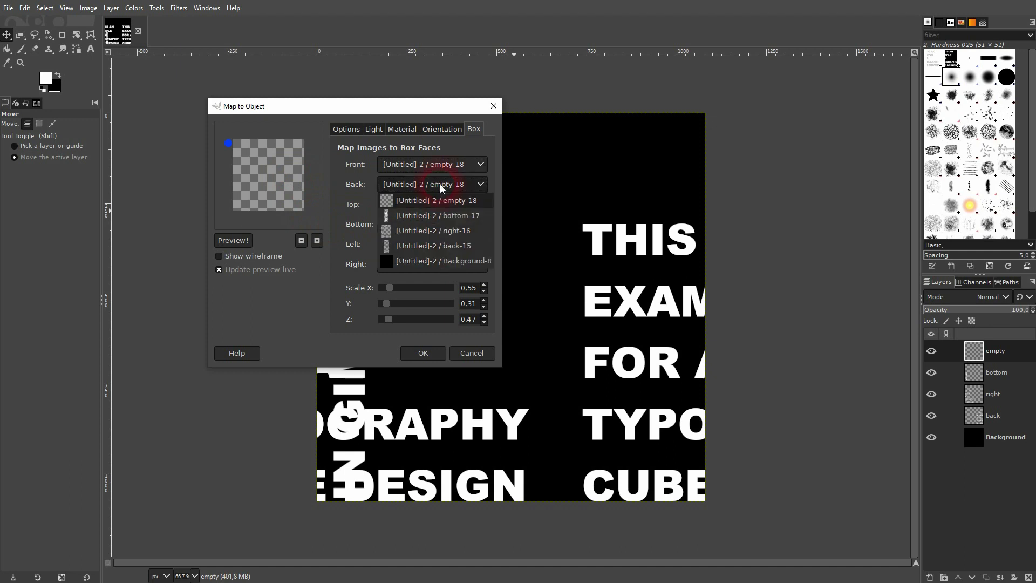
pyautogui.click(433, 246)
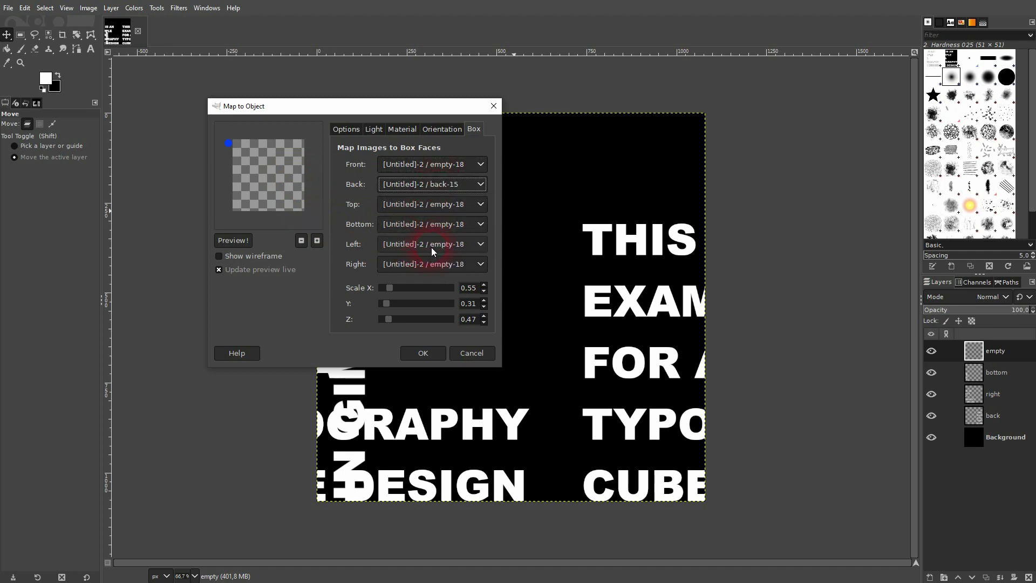
pyautogui.click(454, 164)
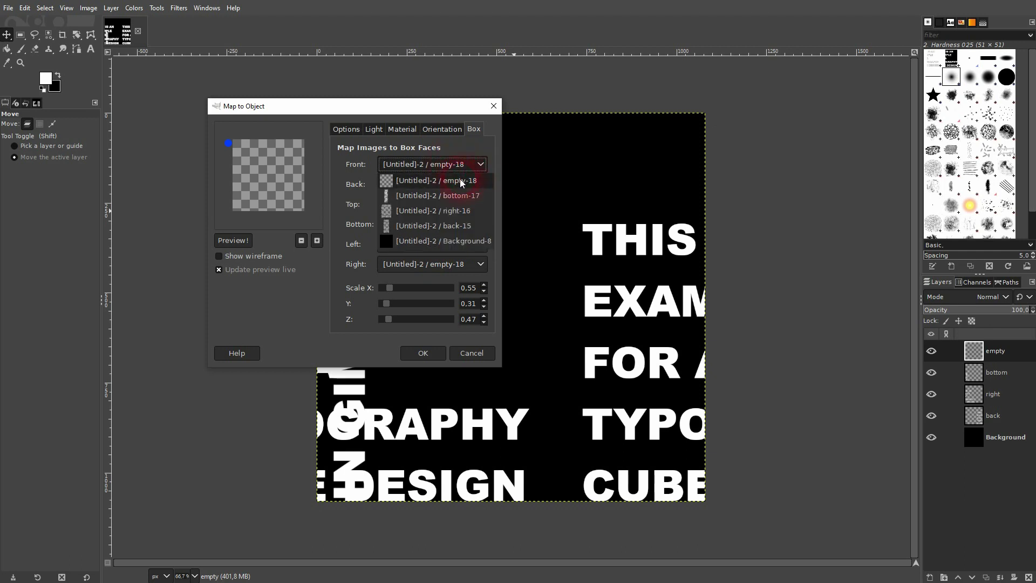
pyautogui.click(474, 171)
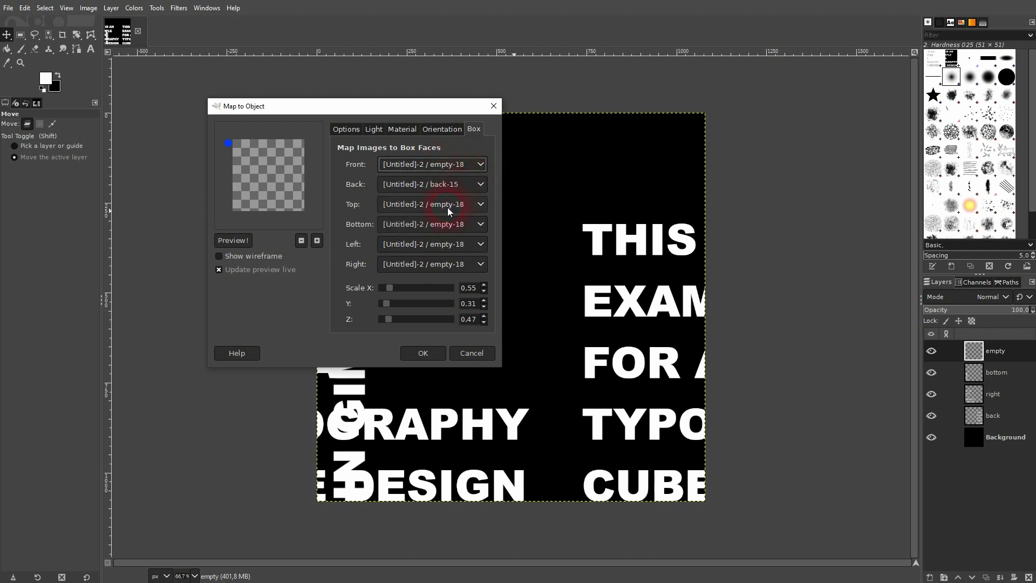
pyautogui.click(447, 225)
pyautogui.click(452, 252)
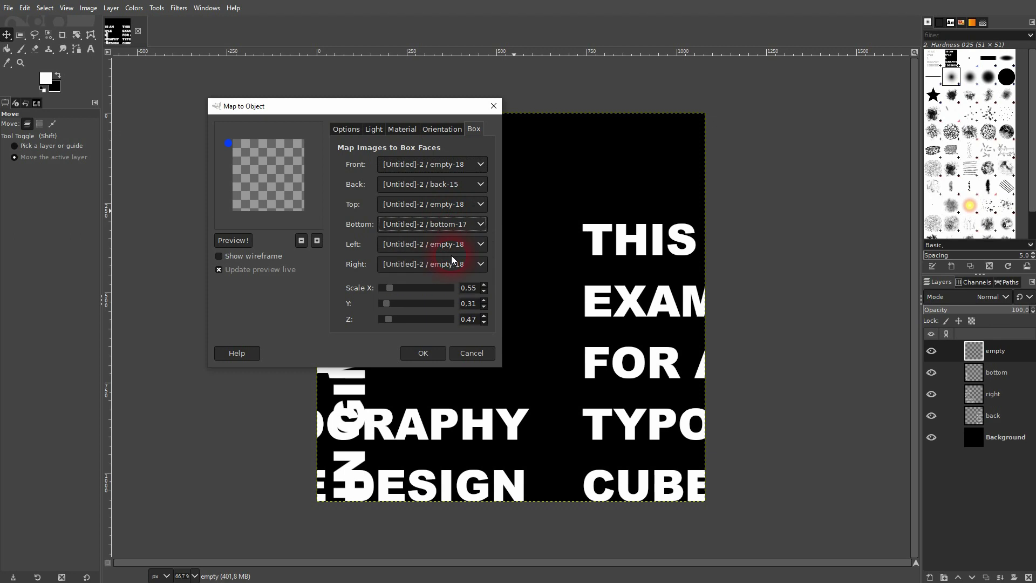
pyautogui.click(447, 264)
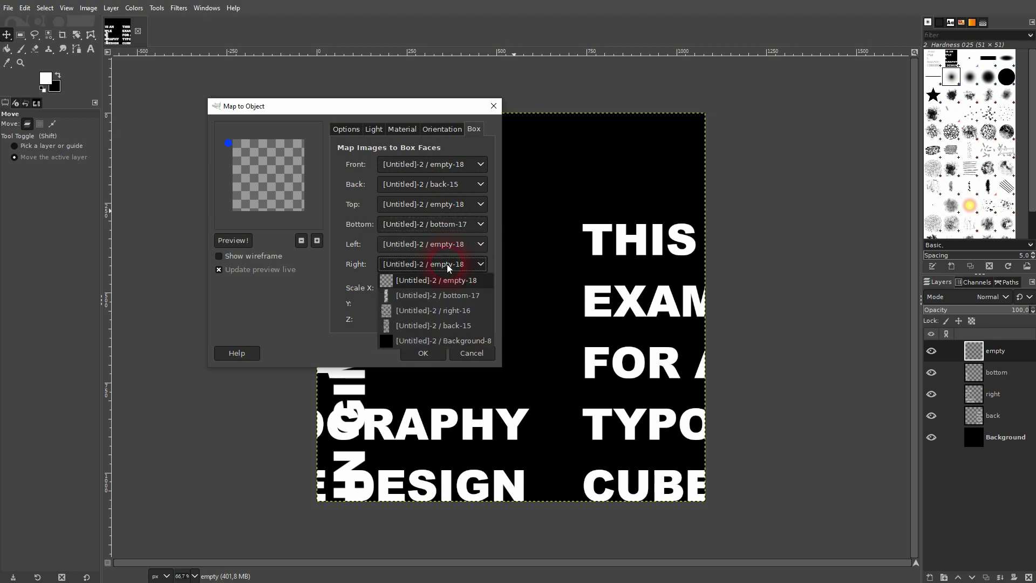
pyautogui.click(456, 309)
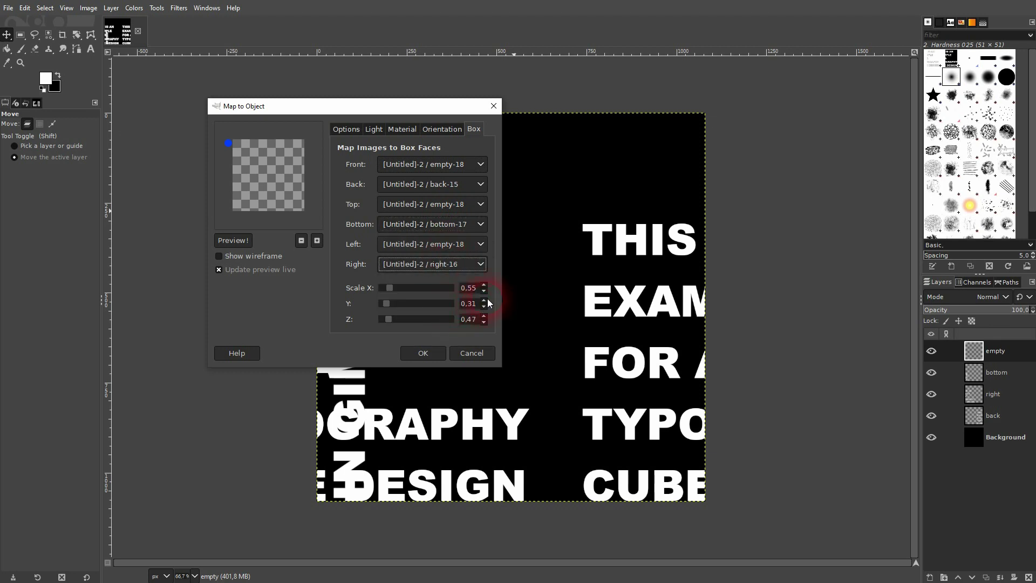
pyautogui.click(238, 242)
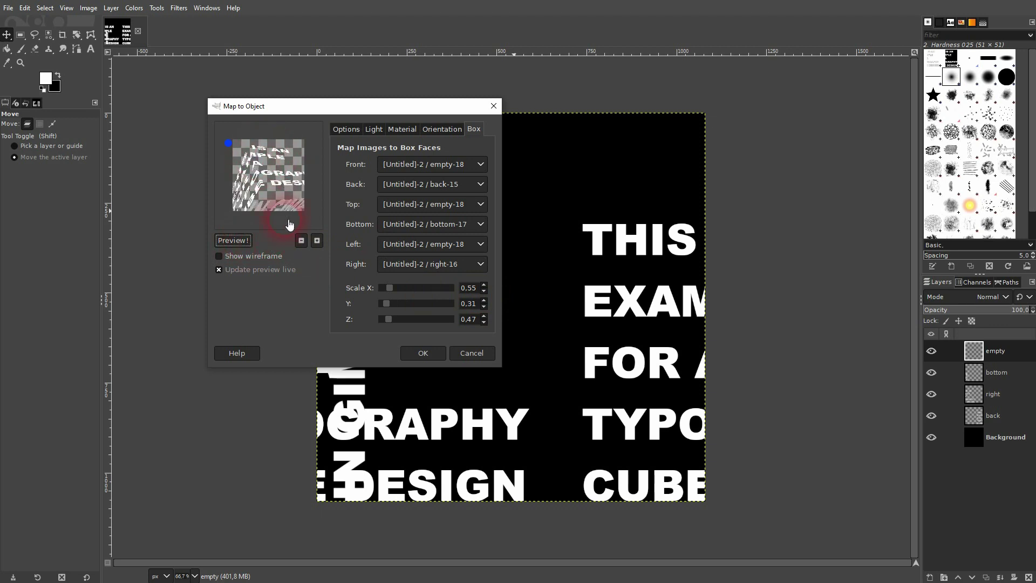
# Zoom the preview, stretch the box along X, and shift its Position X slightly right
pyautogui.click(301, 241)
pyautogui.click(317, 240)
pyautogui.click(317, 241)
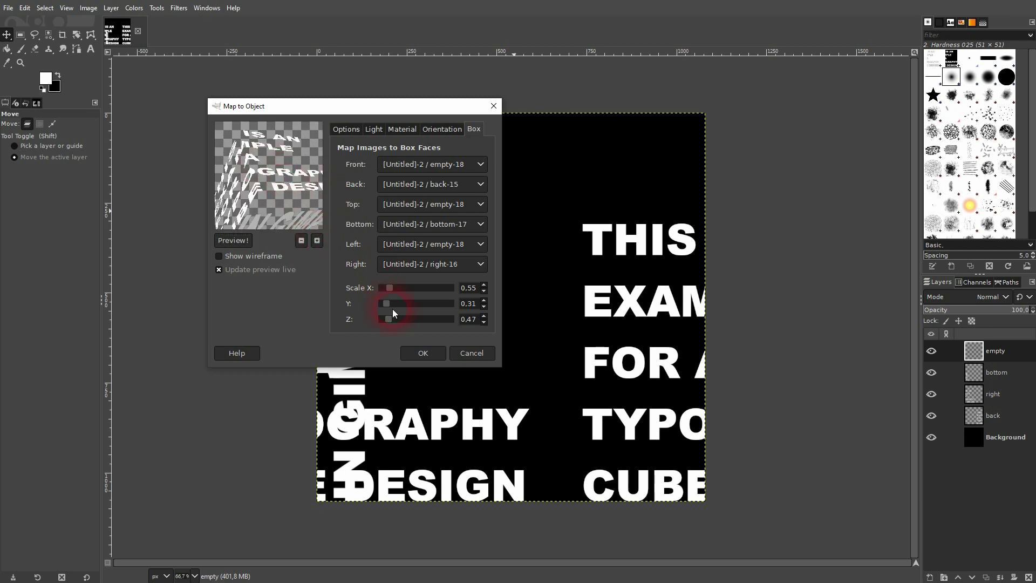
pyautogui.moveTo(390, 290); pyautogui.dragTo(386, 292)
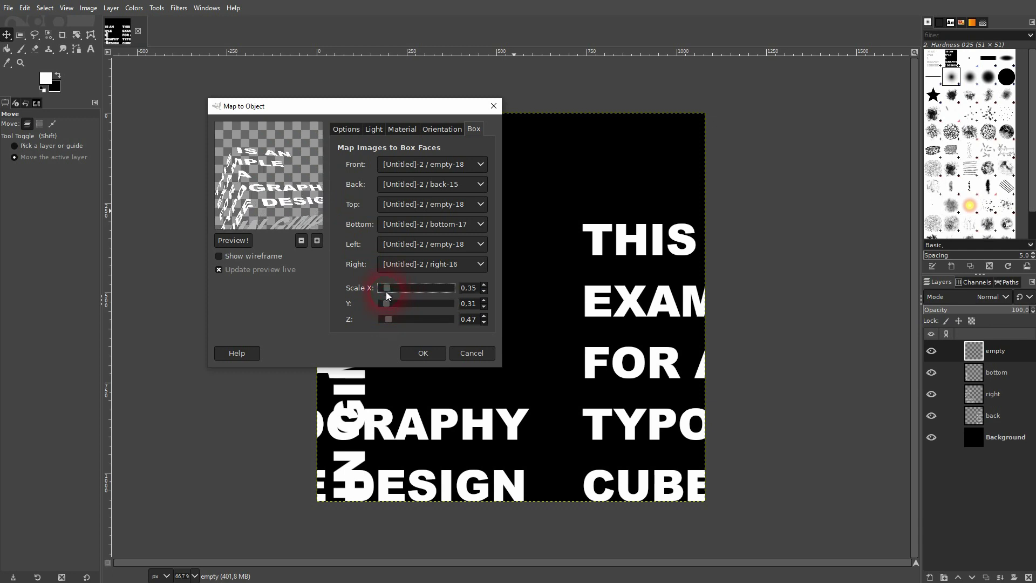
pyautogui.click(444, 129)
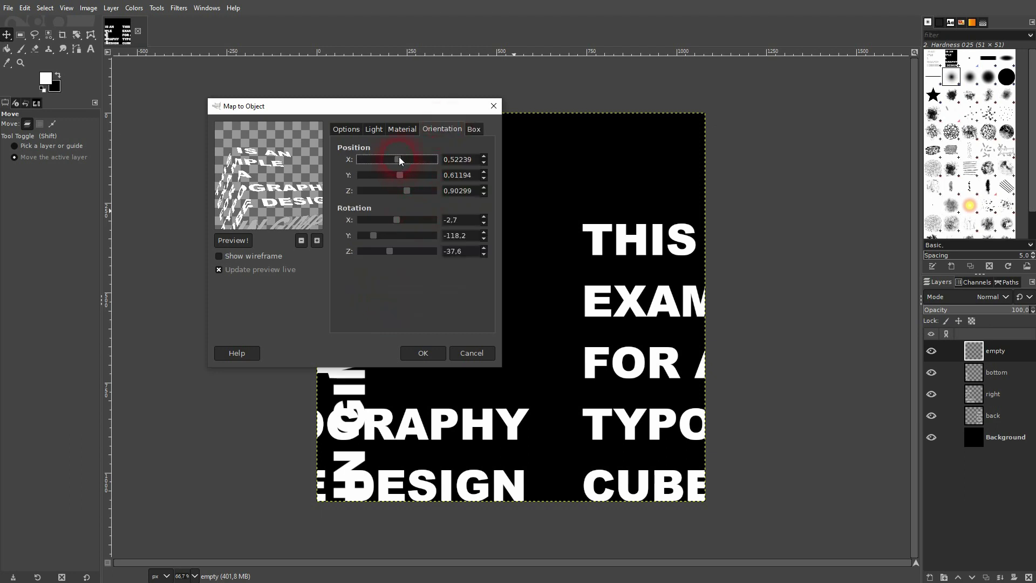
pyautogui.moveTo(399, 159); pyautogui.dragTo(398, 177)
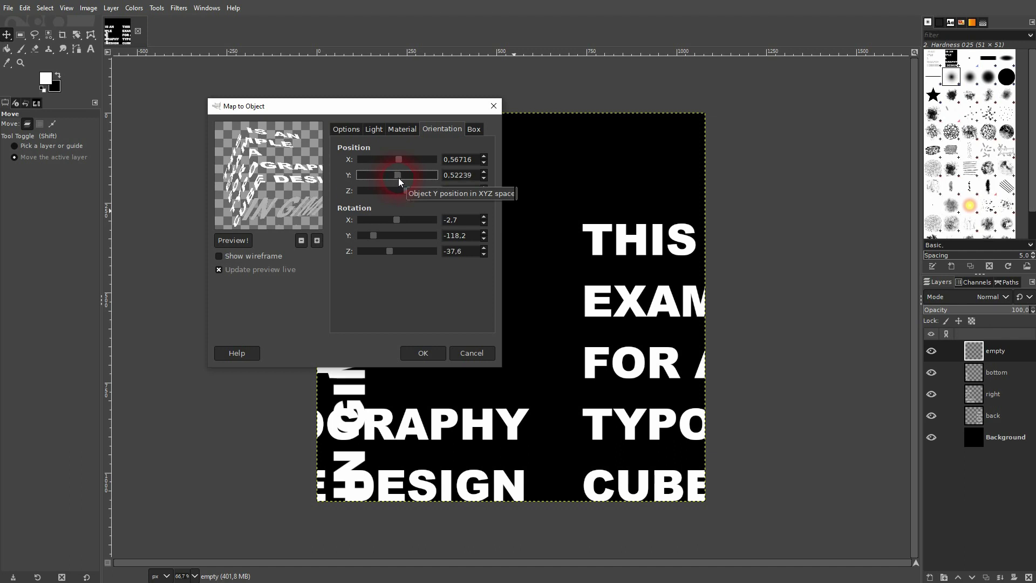
# Scale the box to X 0.16, Y 0.26 and Z 0.32
pyautogui.click(473, 129)
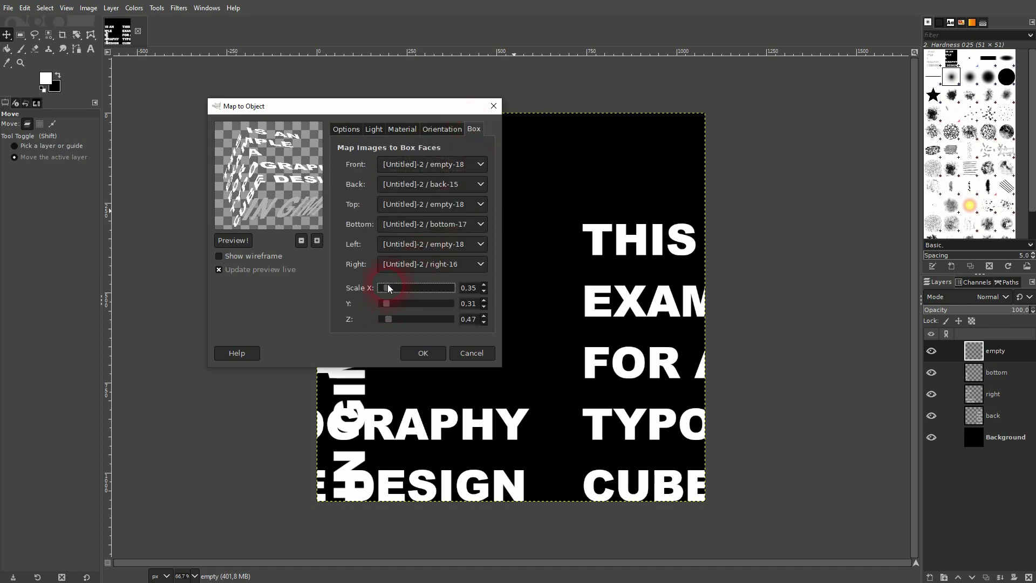
pyautogui.moveTo(387, 287); pyautogui.dragTo(384, 286)
pyautogui.scroll(-3, 384, 284)
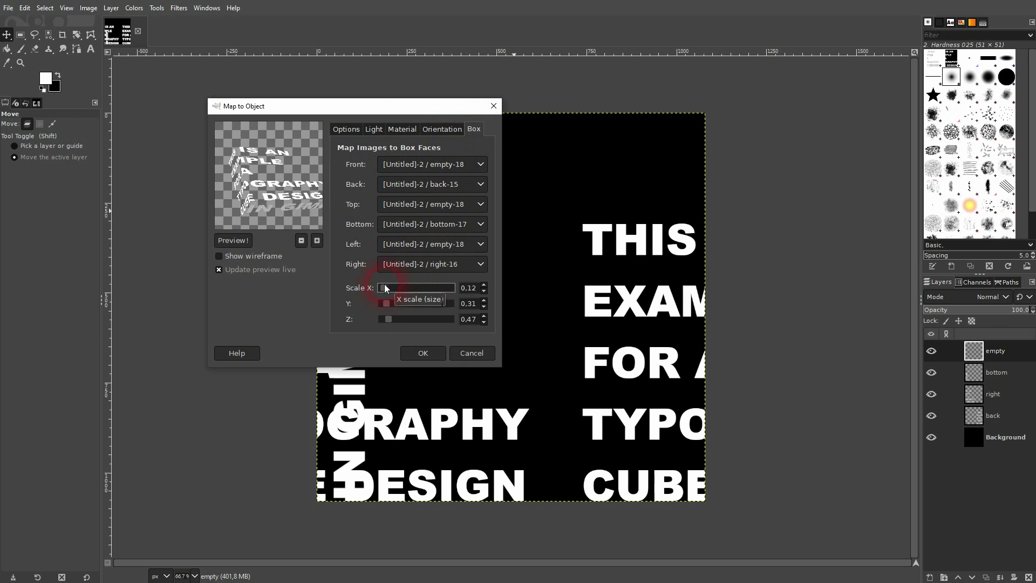
pyautogui.click(484, 306)
pyautogui.click(484, 323)
pyautogui.click(483, 322)
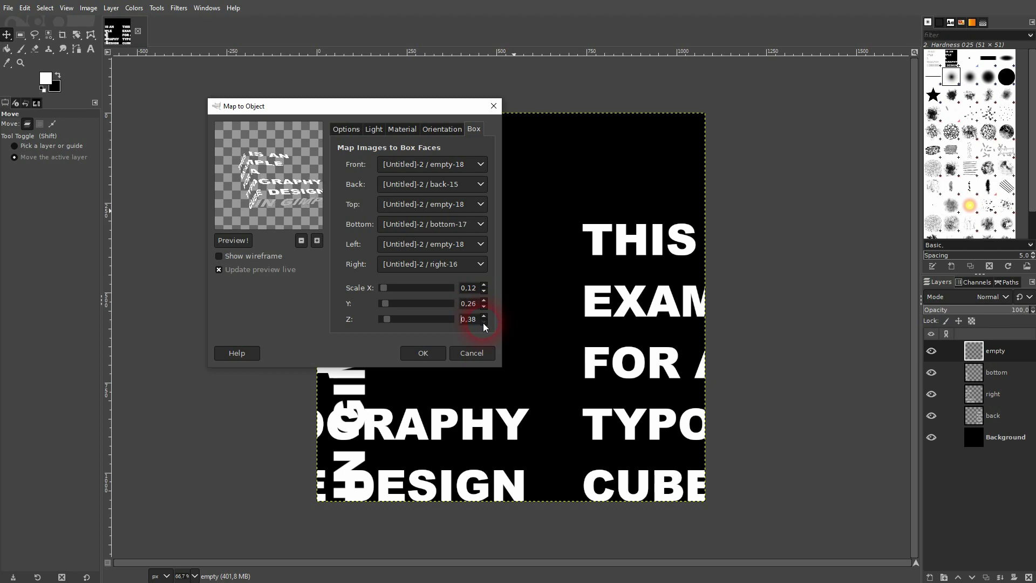
pyautogui.click(484, 285)
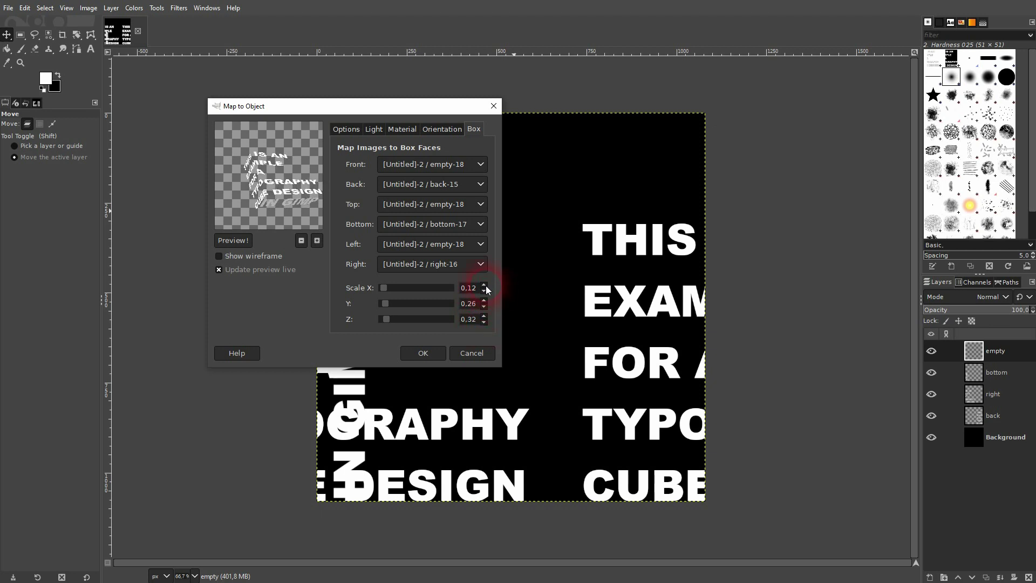
# Set box position X and Y to 0.5, depth Z near 1.04, then edit Rotation X
pyautogui.click(453, 130)
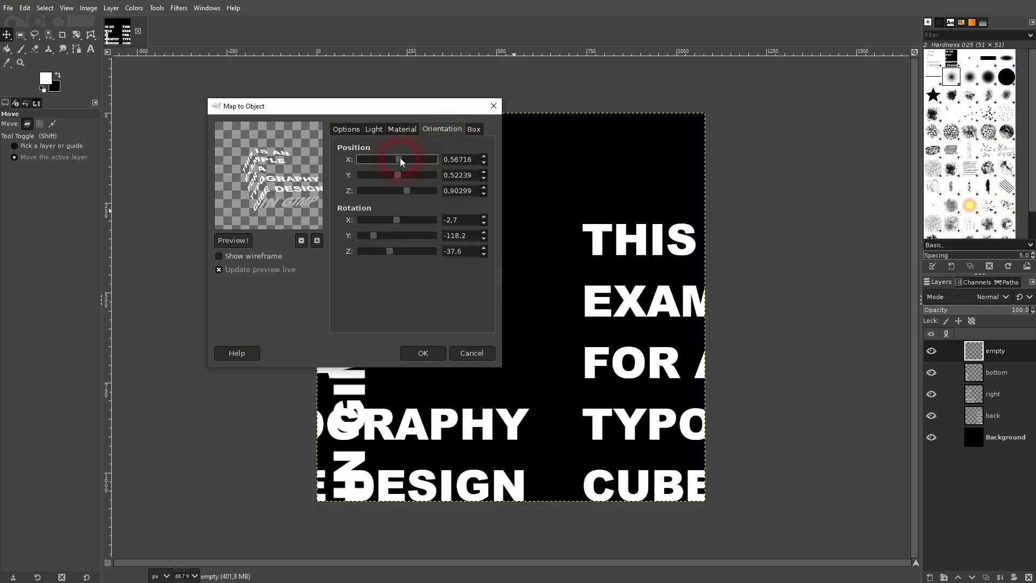
pyautogui.moveTo(399, 158); pyautogui.dragTo(398, 158)
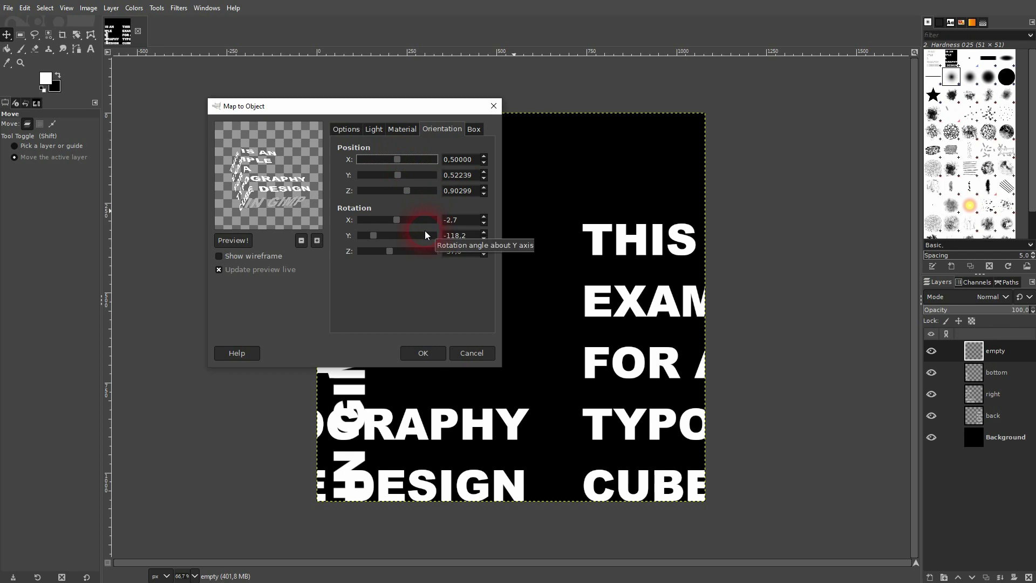
pyautogui.moveTo(474, 175); pyautogui.dragTo(446, 181)
pyautogui.write('0,5')
pyautogui.press('Tab')
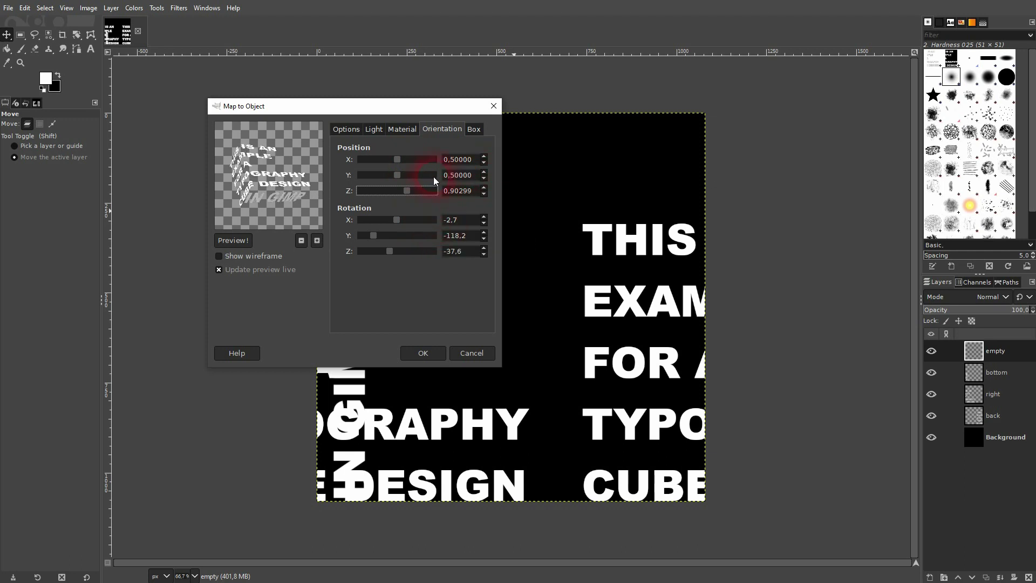
pyautogui.moveTo(404, 190); pyautogui.dragTo(407, 202)
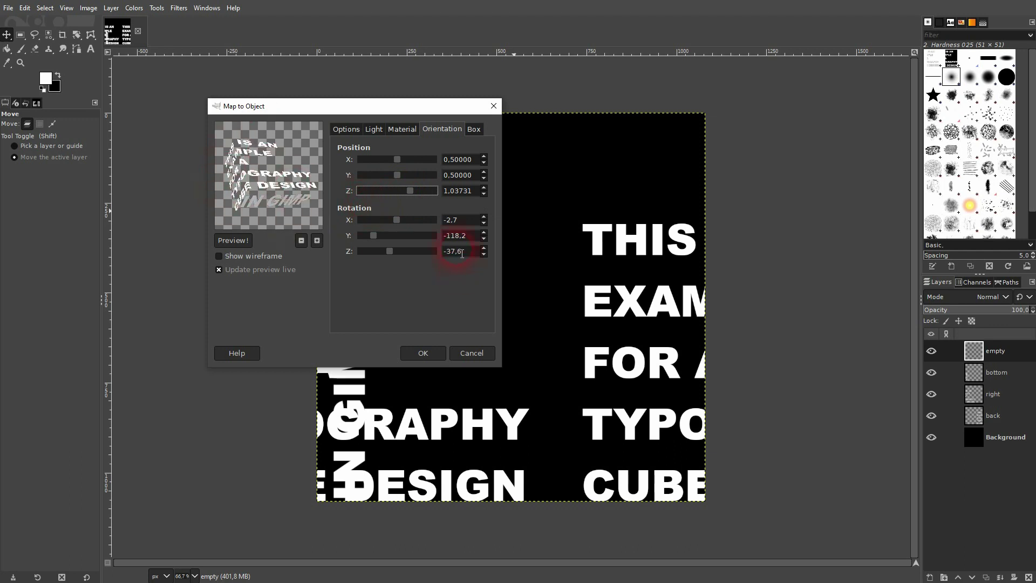
pyautogui.moveTo(471, 225); pyautogui.dragTo(390, 250)
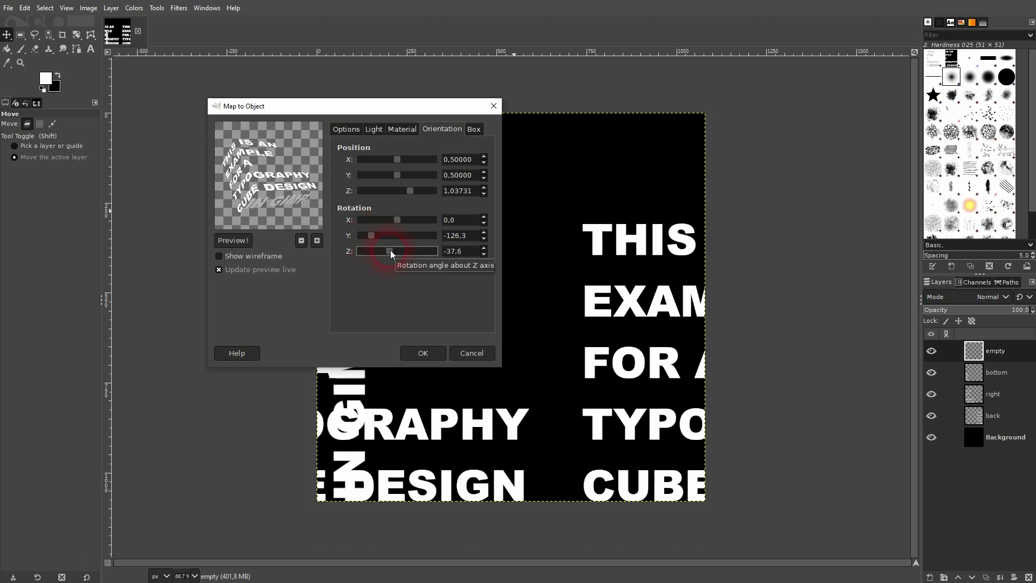
# Zoom out the Light preview and drag the light marker to the box's upper left
pyautogui.click(374, 129)
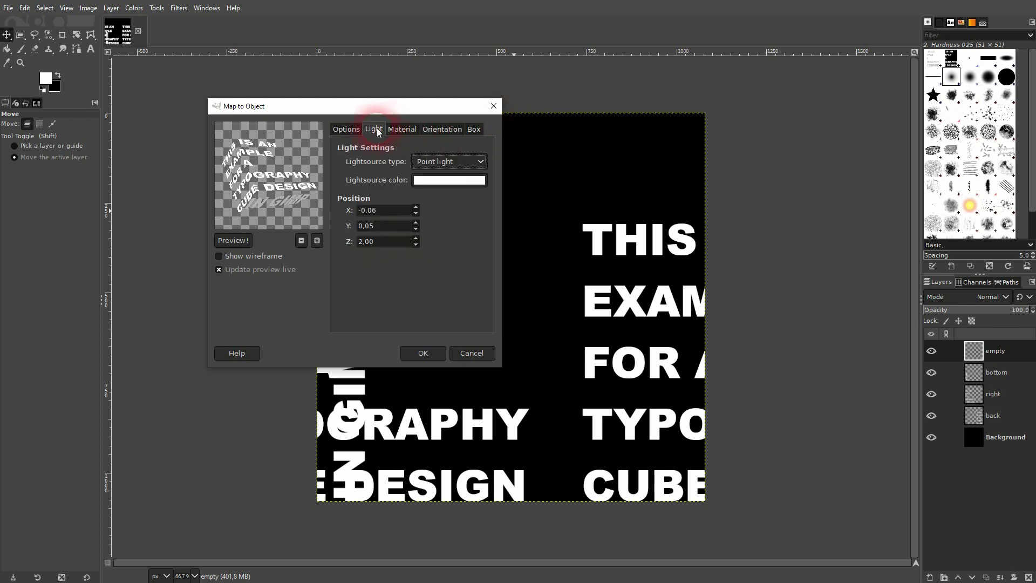
pyautogui.click(450, 161)
pyautogui.click(451, 172)
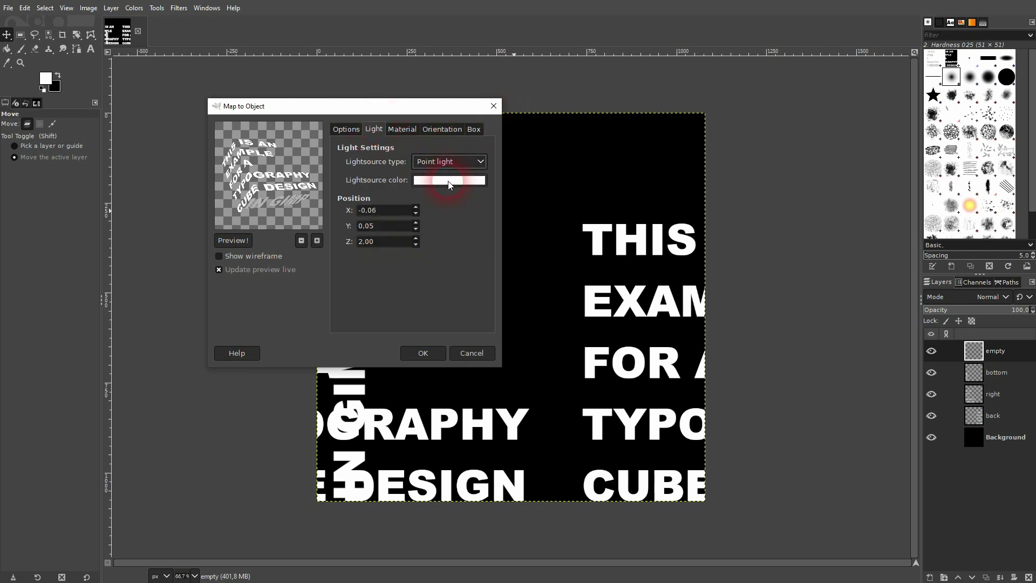
pyautogui.click(301, 240)
pyautogui.click(246, 157)
pyautogui.moveTo(246, 157)
pyautogui.mouseDown()
pyautogui.moveTo(253, 171)
pyautogui.moveTo(289, 162)
pyautogui.moveTo(281, 200)
pyautogui.moveTo(296, 195)
pyautogui.moveTo(256, 160)
pyautogui.mouseUp()
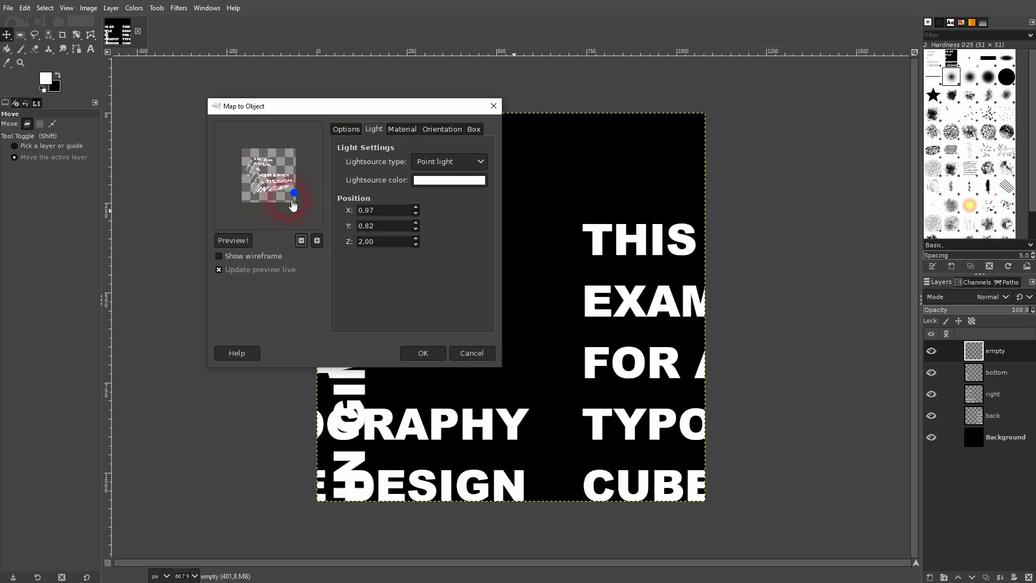
pyautogui.moveTo(291, 197); pyautogui.dragTo(244, 160)
pyautogui.click(320, 233)
# Try Directional light and No light, then settle on Point light at -0.03, 0.11, 2.00
pyautogui.click(431, 159)
pyautogui.click(443, 187)
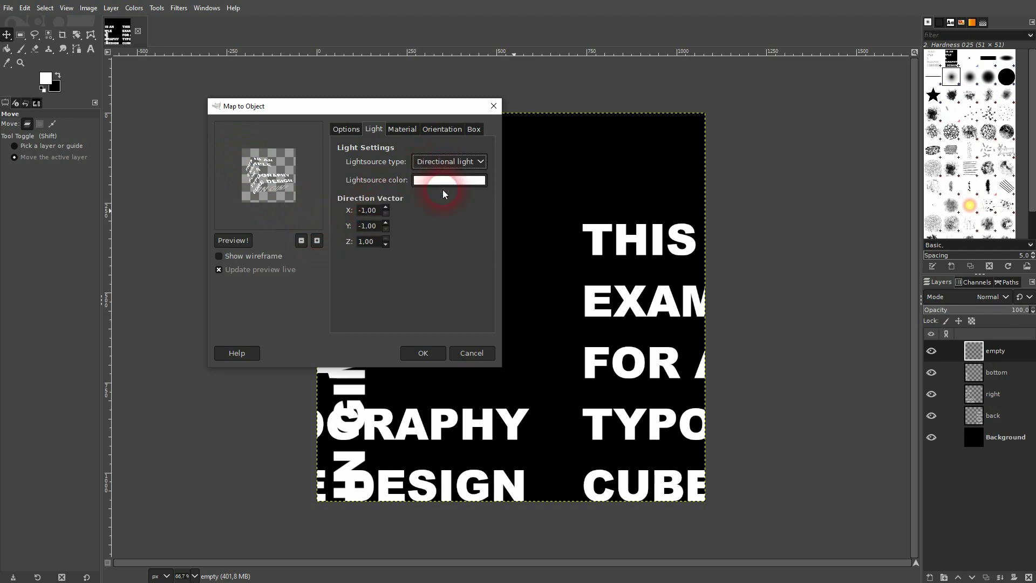
pyautogui.click(437, 160)
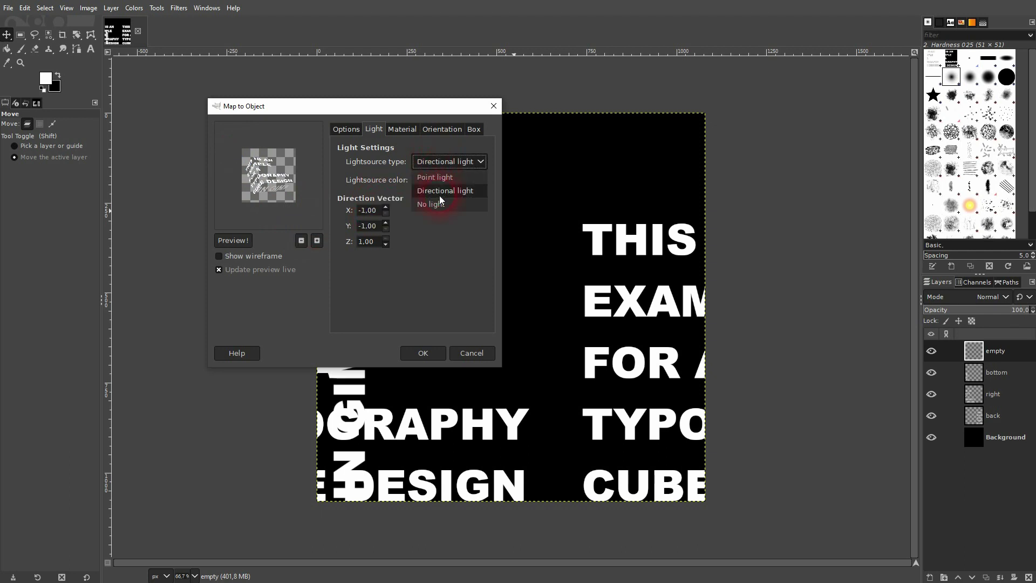
pyautogui.click(439, 202)
pyautogui.click(281, 203)
pyautogui.click(430, 163)
pyautogui.click(435, 177)
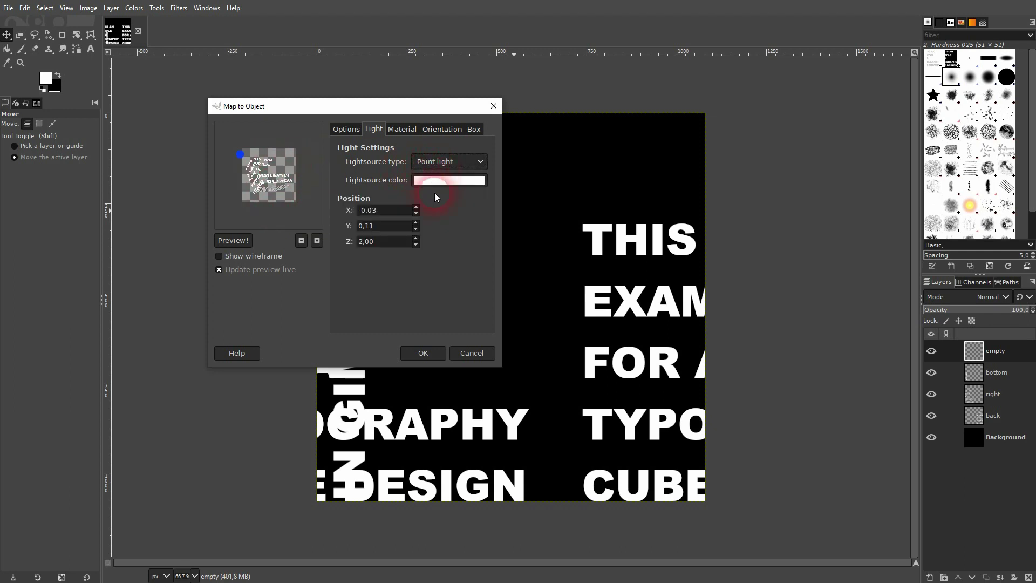
# Set Material Ambient to 0.50 and Diffuse to 1.00, then zoom the preview back in
pyautogui.click(402, 127)
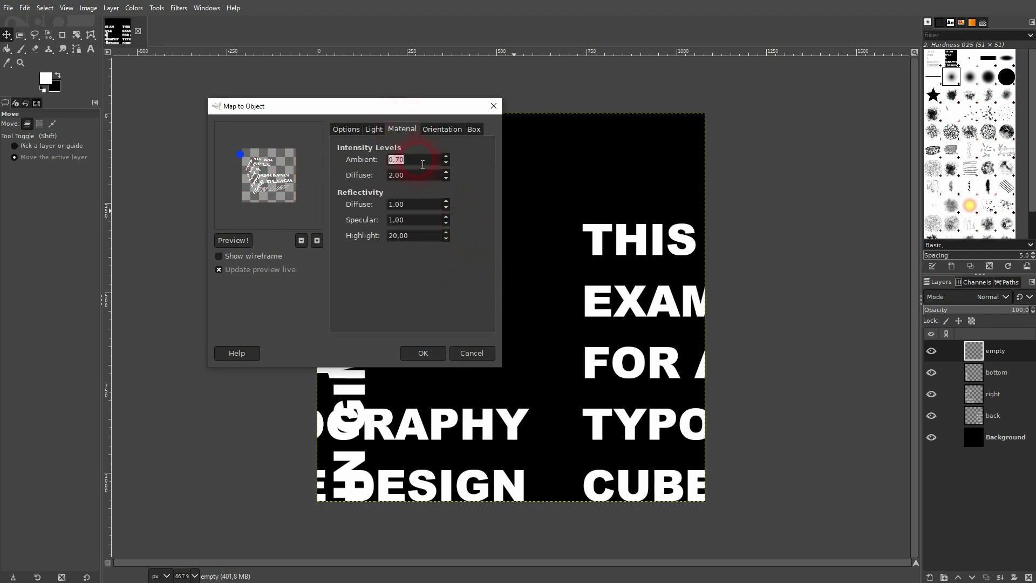
pyautogui.write('0,')
pyautogui.press('Tab')
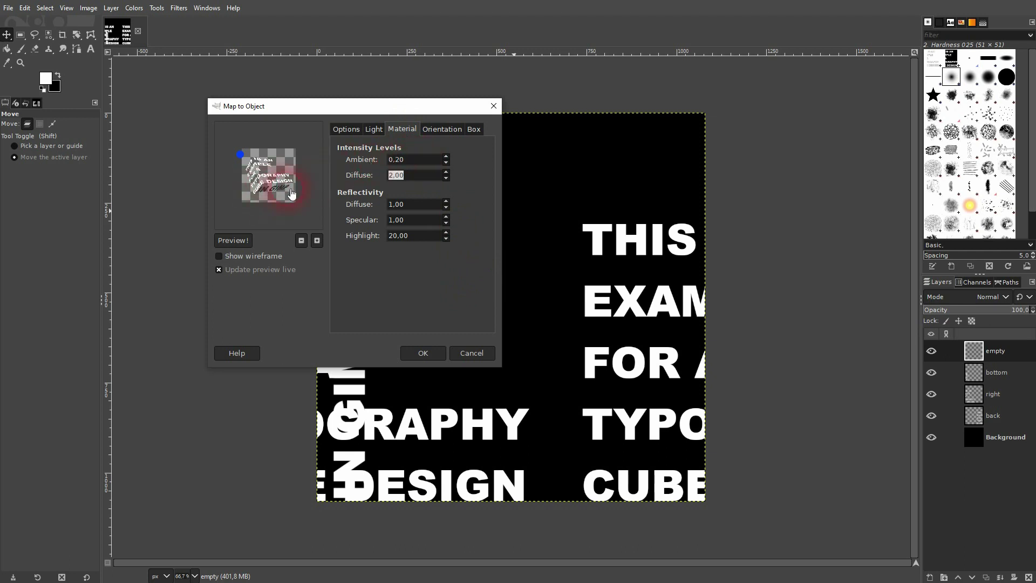
pyautogui.click(429, 155)
pyautogui.press('BackSpace')
pyautogui.press('BackSpace')
pyautogui.press('BackSpace')
pyautogui.write(',5')
pyautogui.press('Tab')
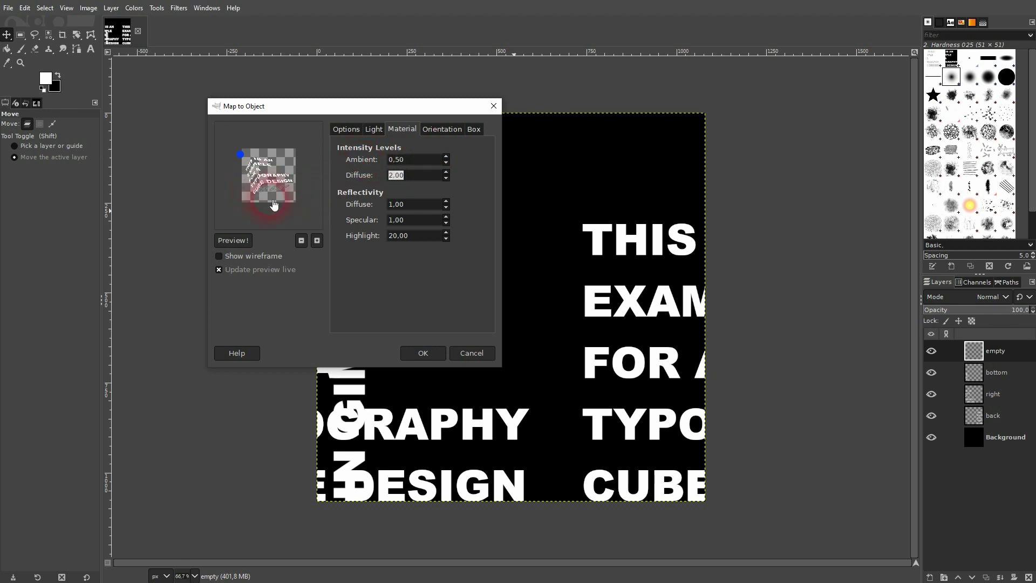
pyautogui.write('1')
pyautogui.press('Tab')
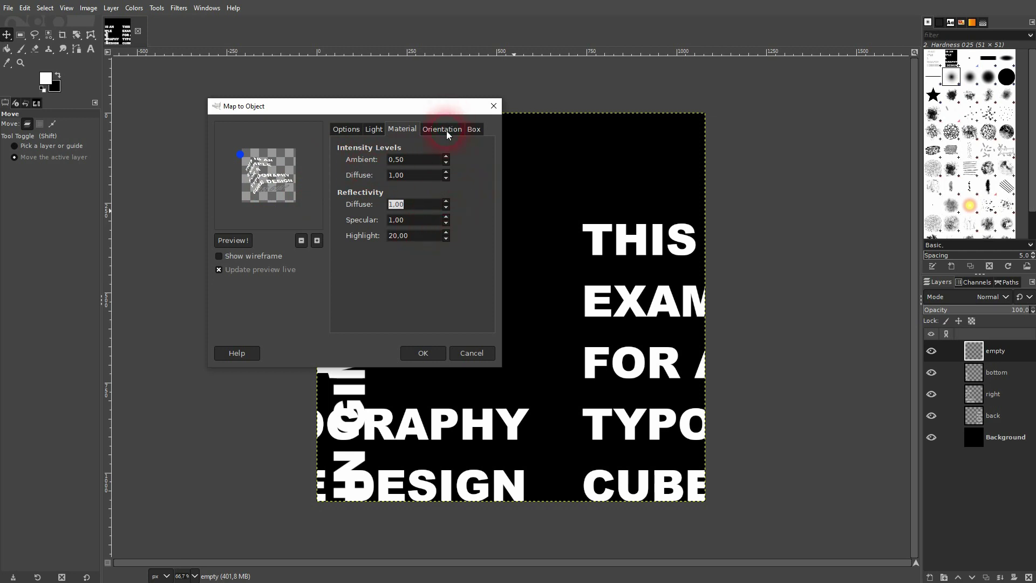
pyautogui.click(318, 240)
pyautogui.click(319, 241)
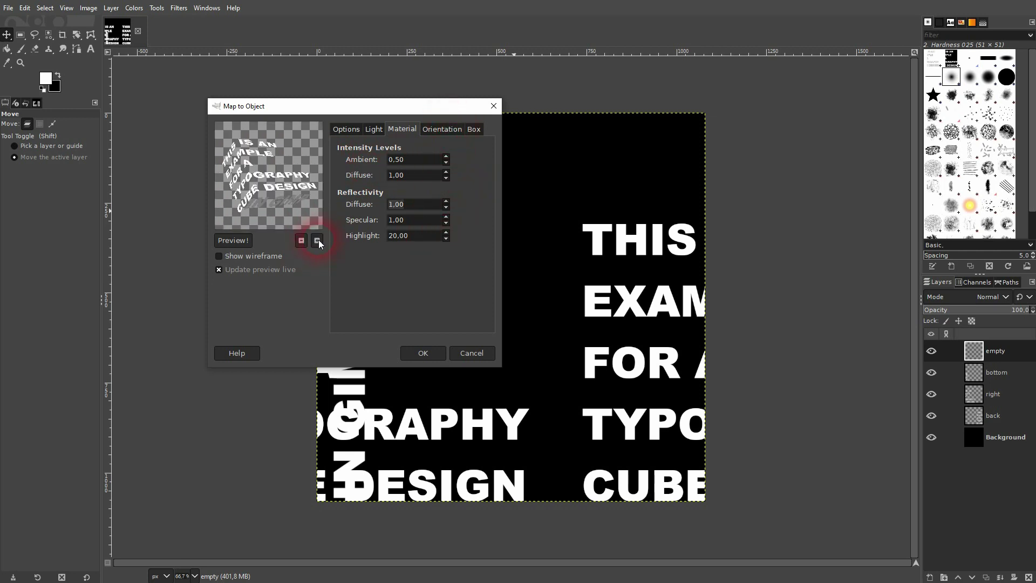
# Apply Map Object to render the Map to box layer, then hide empty, bottom, right and back
pyautogui.click(423, 352)
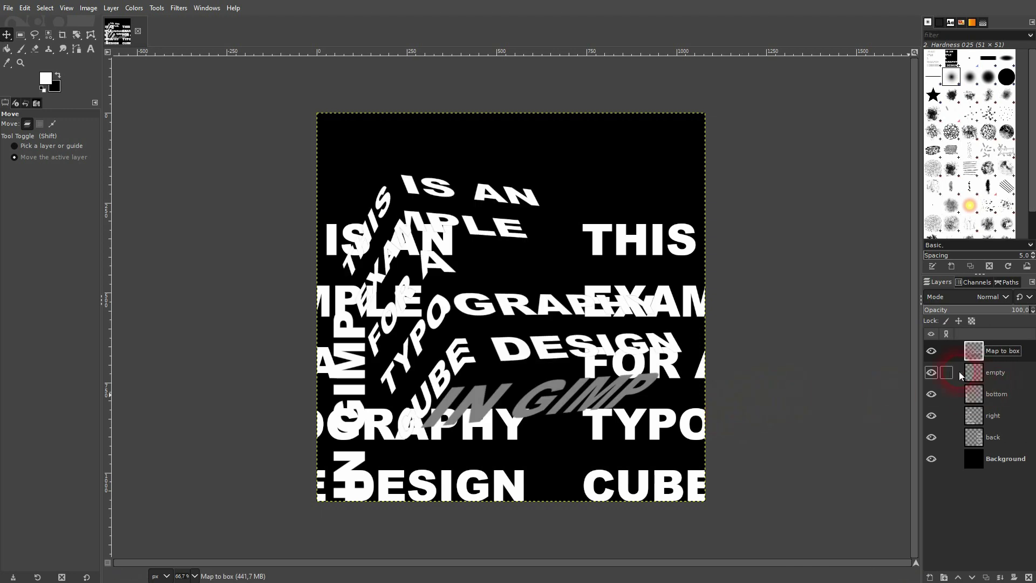
pyautogui.moveTo(932, 373); pyautogui.dragTo(933, 439)
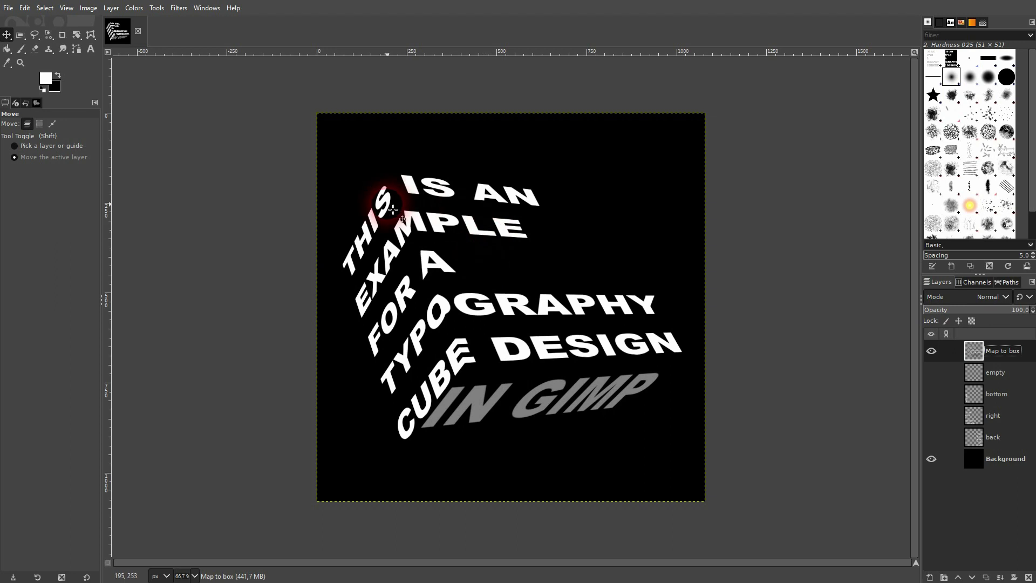